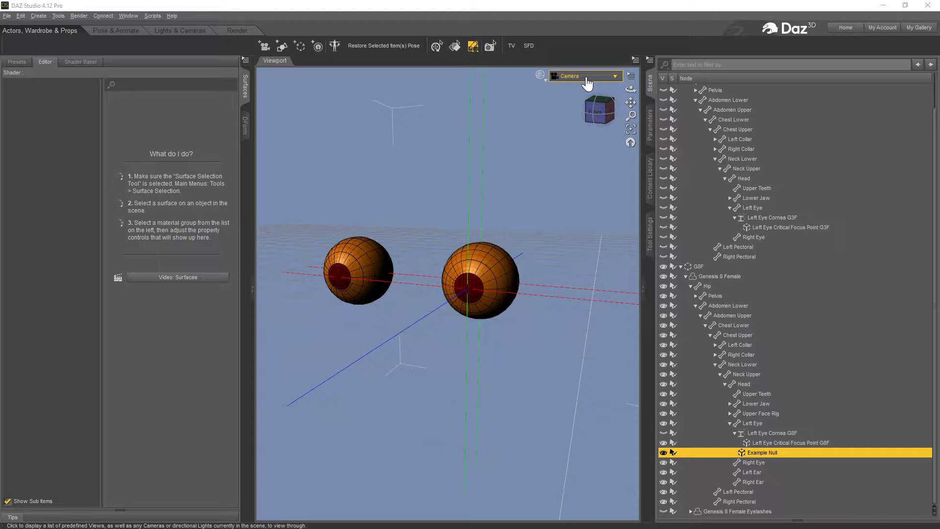
- Run the SFD script to set the scene camera's focal distance using Example Null as the target
left_click(533, 46)
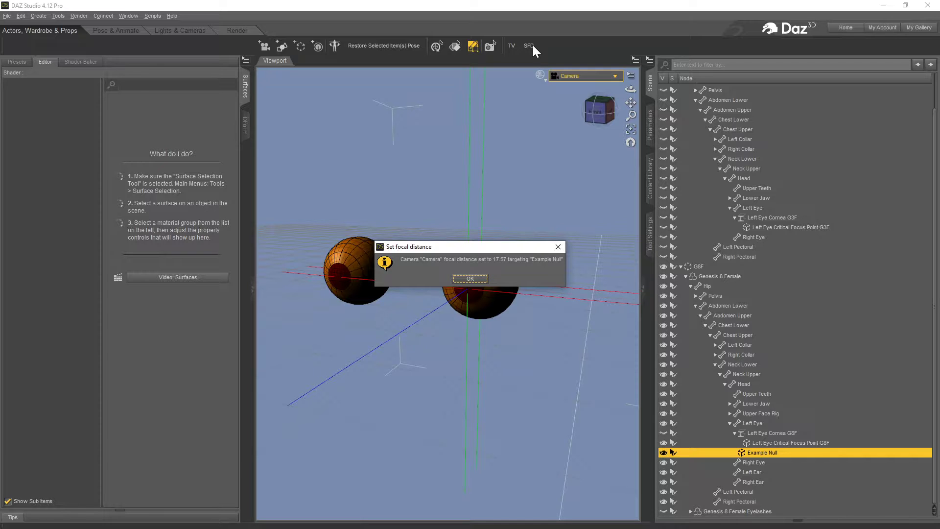
left_click(473, 279)
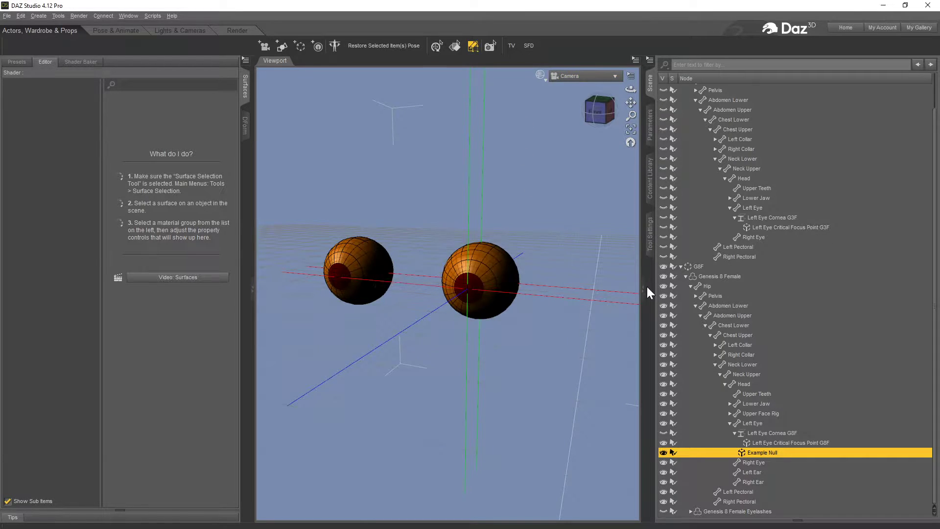
- Switch the viewport to Perspective View and examine Example Null's position relative to the eyeballs from above and the side
left_click(578, 77)
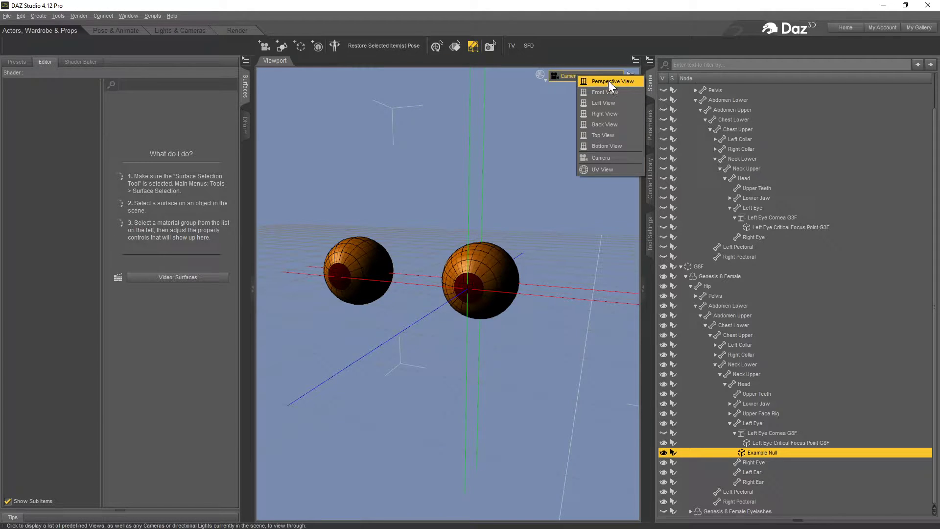
left_click(609, 81)
left_click_drag(598, 112, 572, 137)
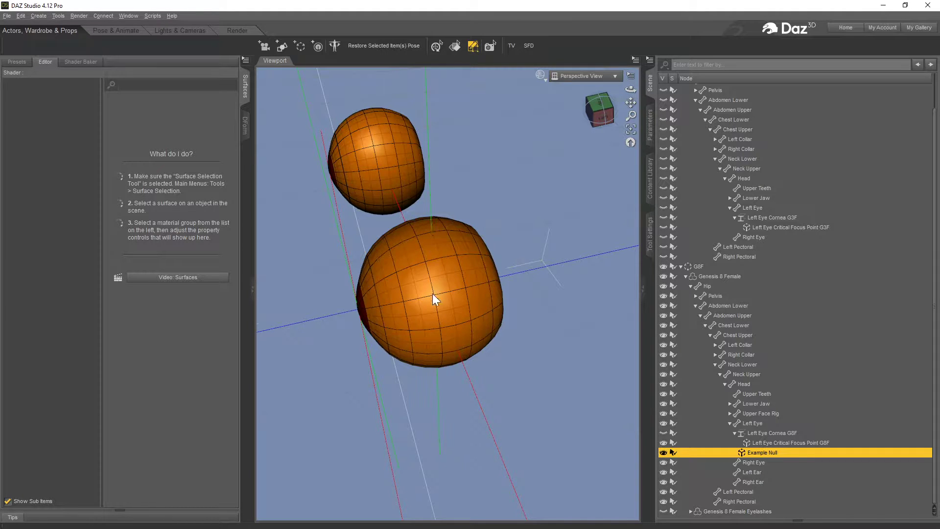
left_click(600, 115)
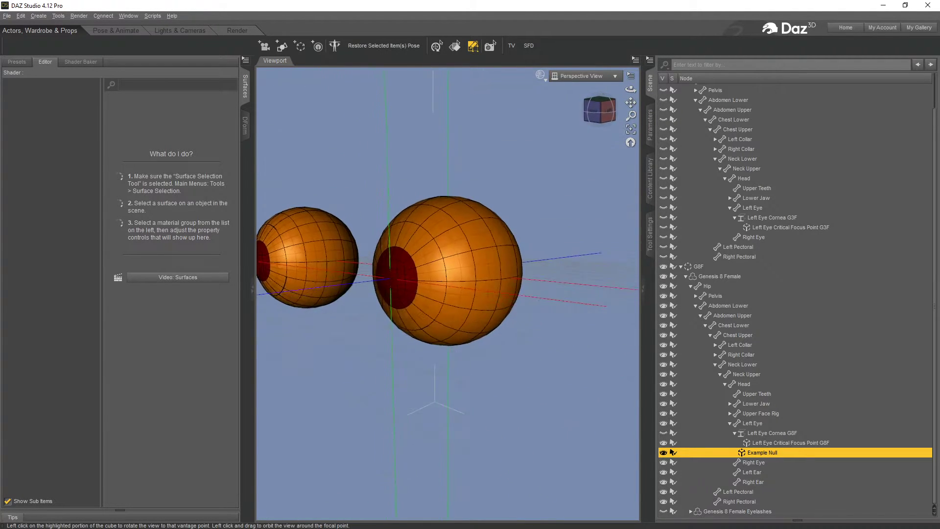
left_click_drag(600, 115, 606, 153)
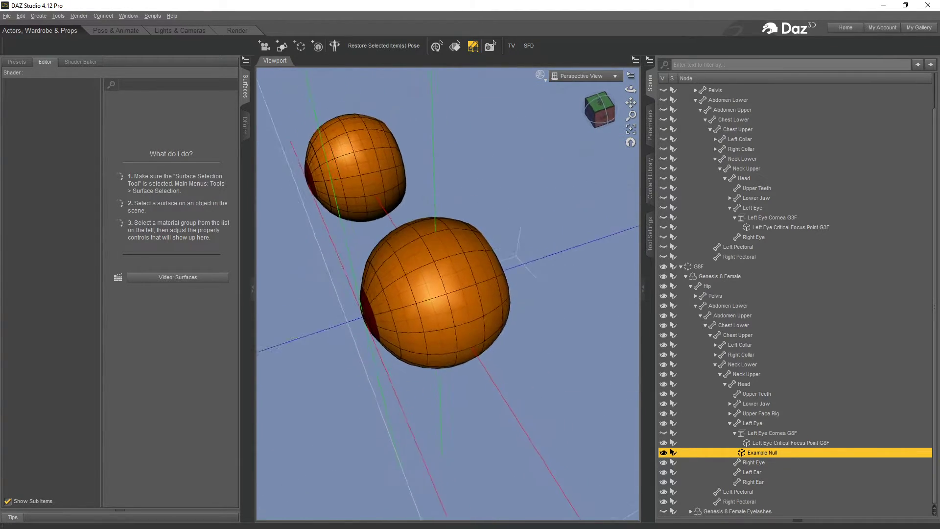
middle_click_drag(520, 224, 496, 205)
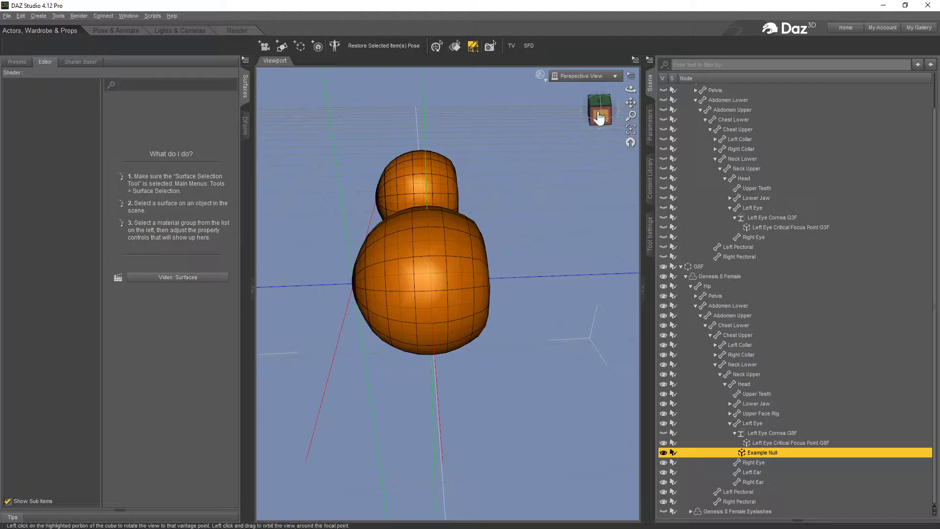
left_click_drag(586, 107, 598, 117)
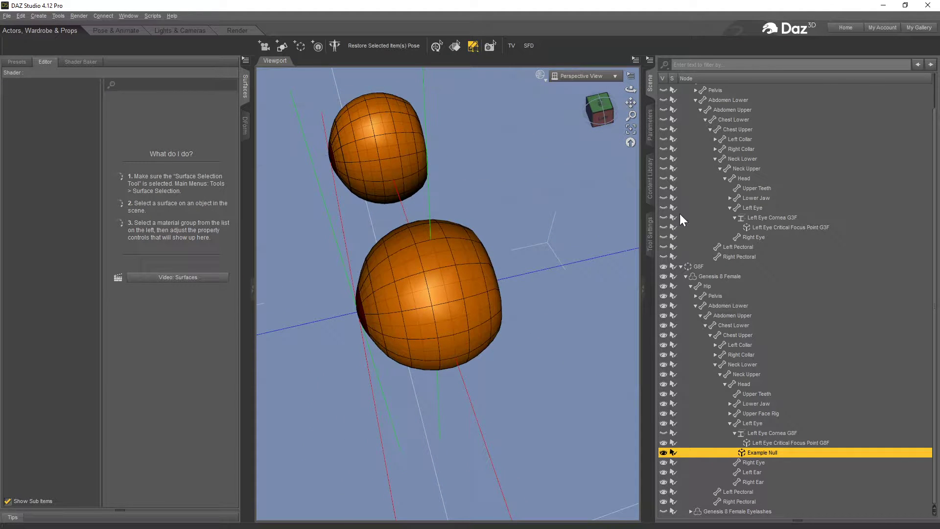
- Try a Z Translate of 7 on Example Null and settle on a value of 8
left_click(650, 126)
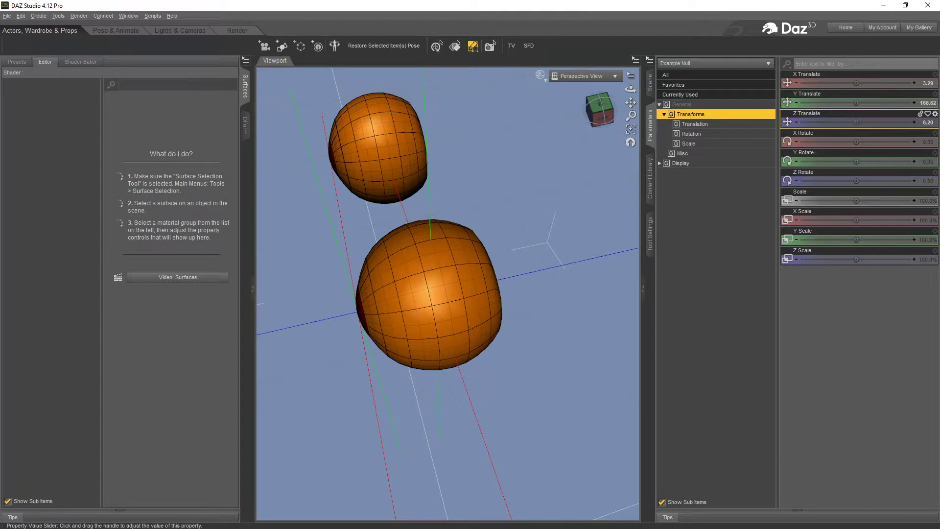
left_click_drag(856, 122, 864, 122)
left_click(927, 122)
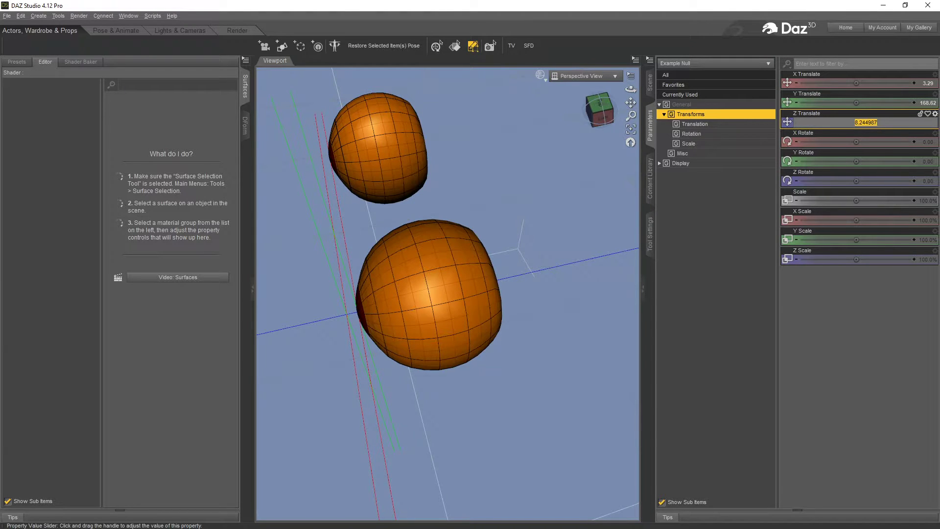
type("7")
key("Return")
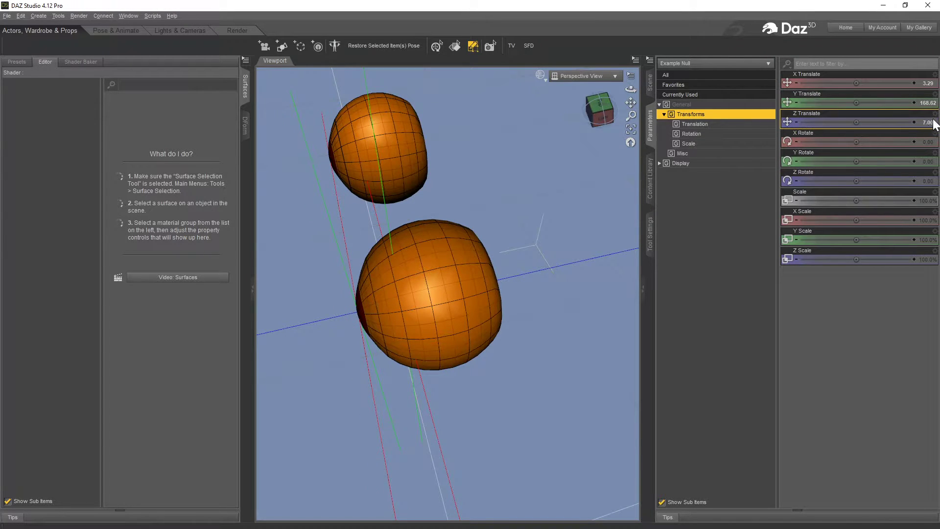
left_click(927, 121)
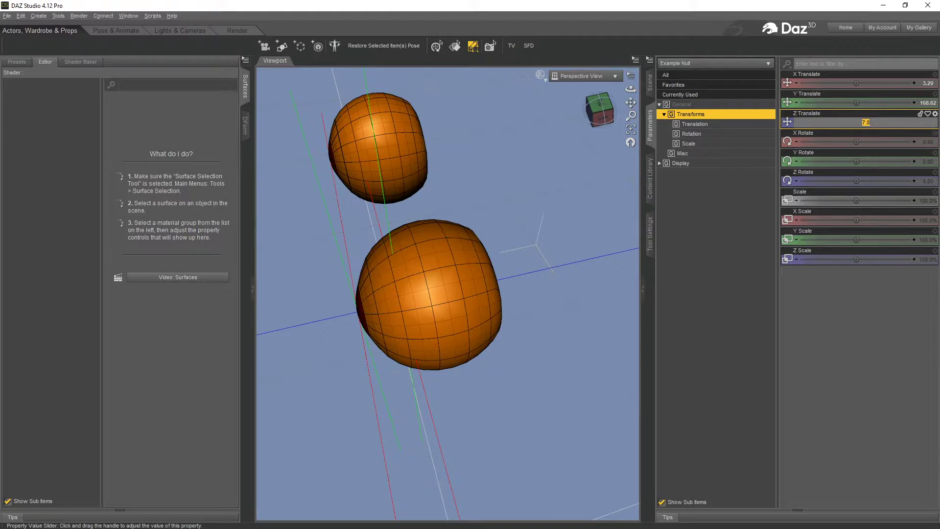
type("8")
key("Return")
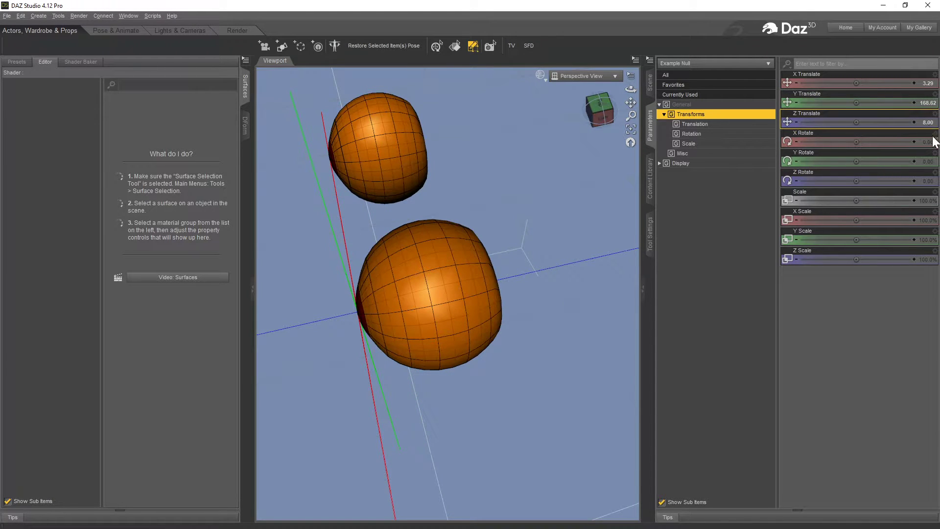
- Hide Example Null under the Genesis 8 Female's left eye in the scene
left_click_drag(597, 123, 620, 106)
left_click(650, 83)
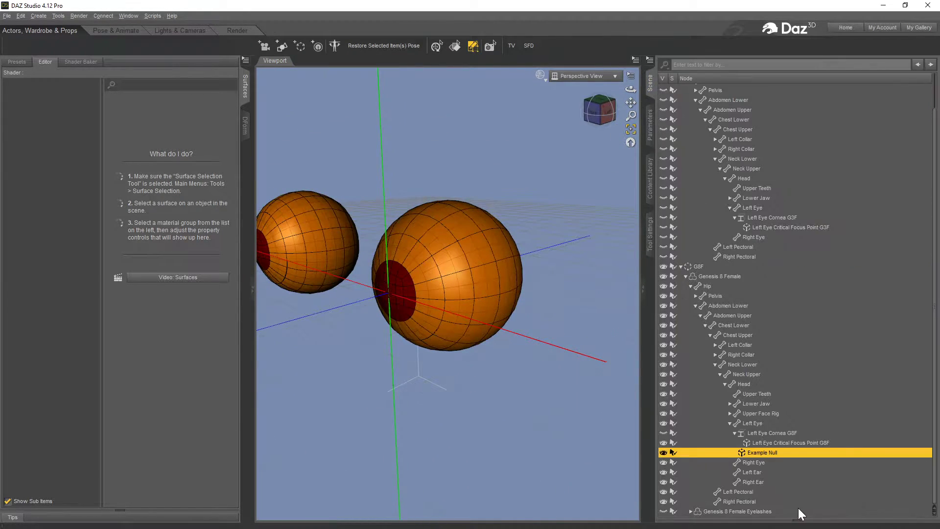
left_click(665, 451)
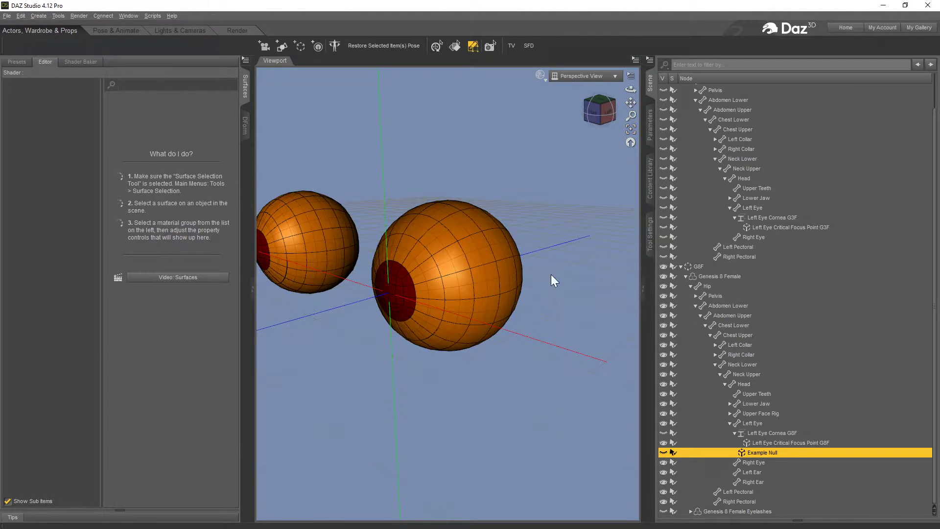
- Examine both Genesis 8 Female eyeballs and the front of the left cornea from several angles
mouse_move(598, 115)
left_mouse_down()
mouse_move(616, 110)
mouse_move(591, 123)
mouse_move(584, 116)
mouse_move(631, 116)
mouse_move(632, 106)
mouse_move(583, 124)
left_mouse_up()
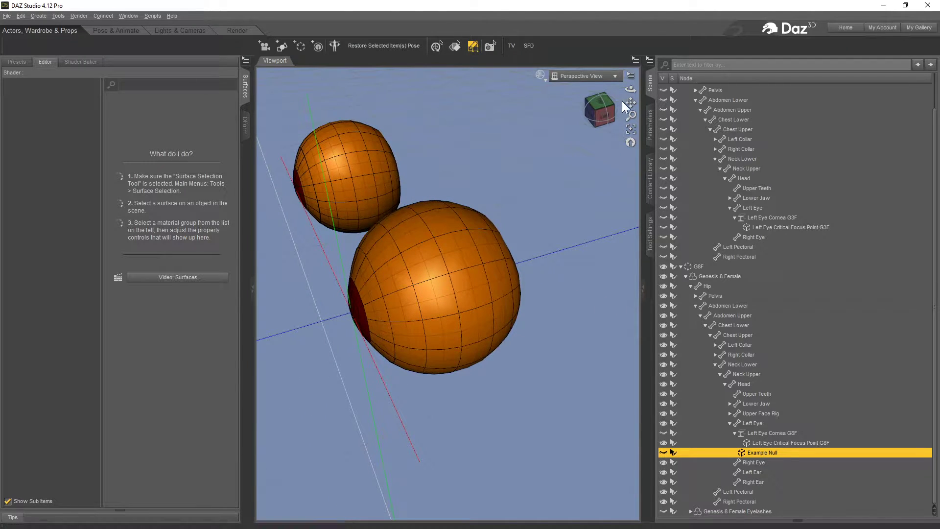
left_click_drag(630, 103, 607, 115)
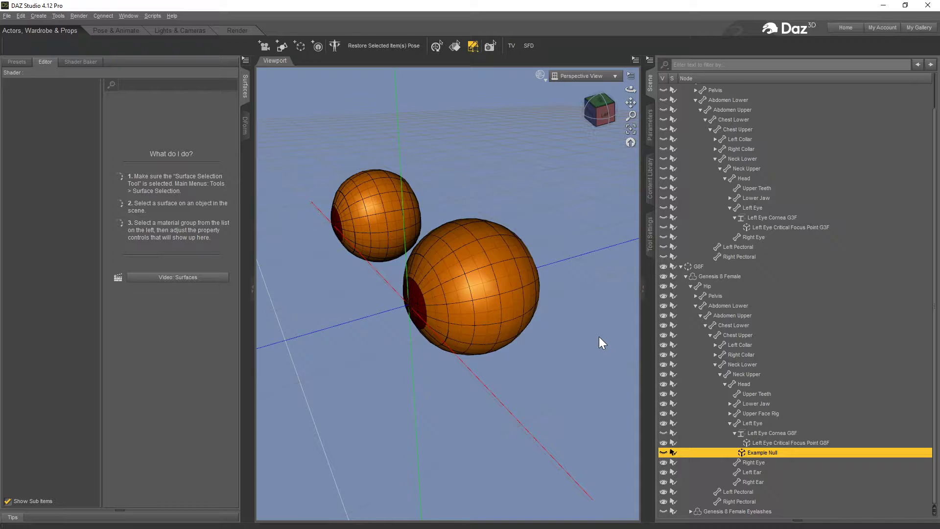
left_click(598, 119)
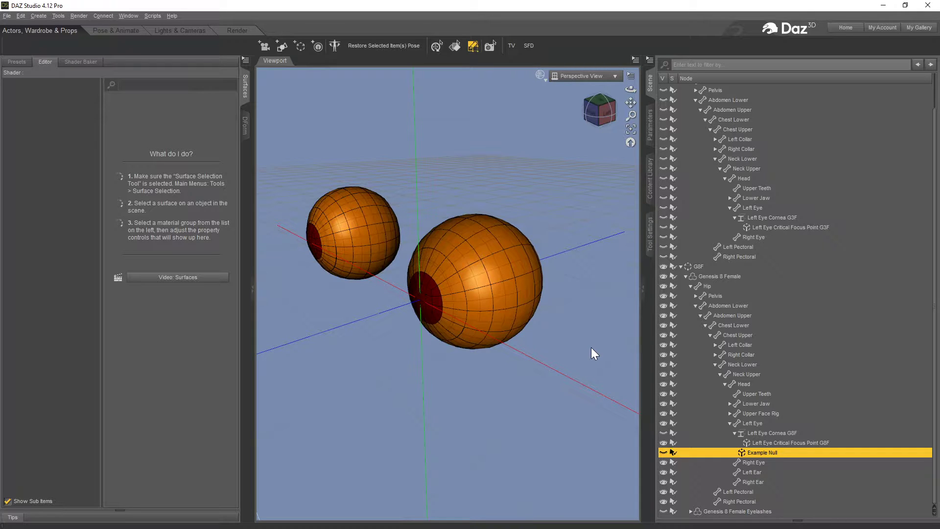
left_click_drag(594, 113, 612, 115)
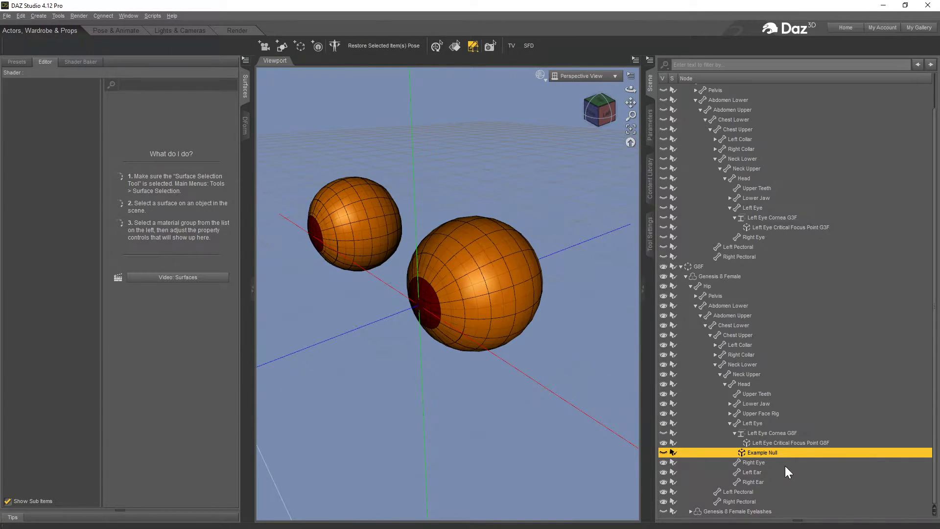
scroll(773, 333, "up", 2)
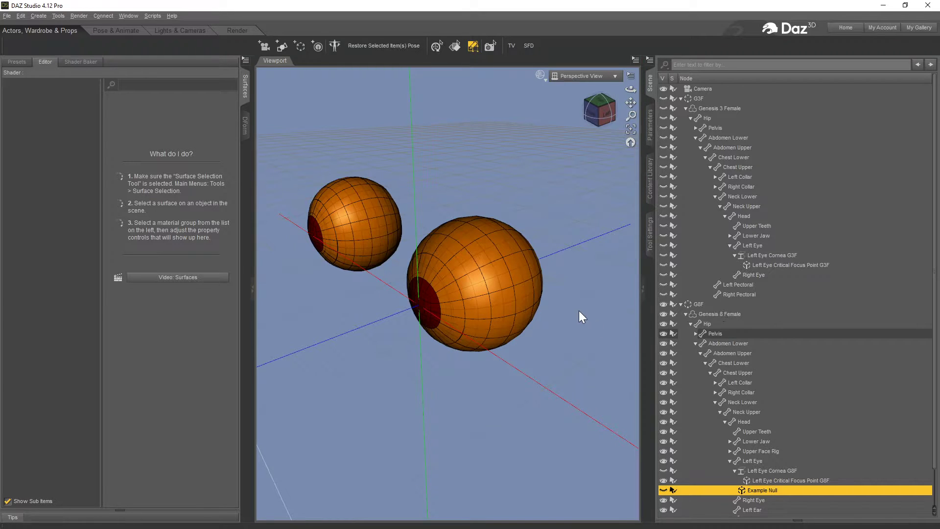
left_click(606, 114)
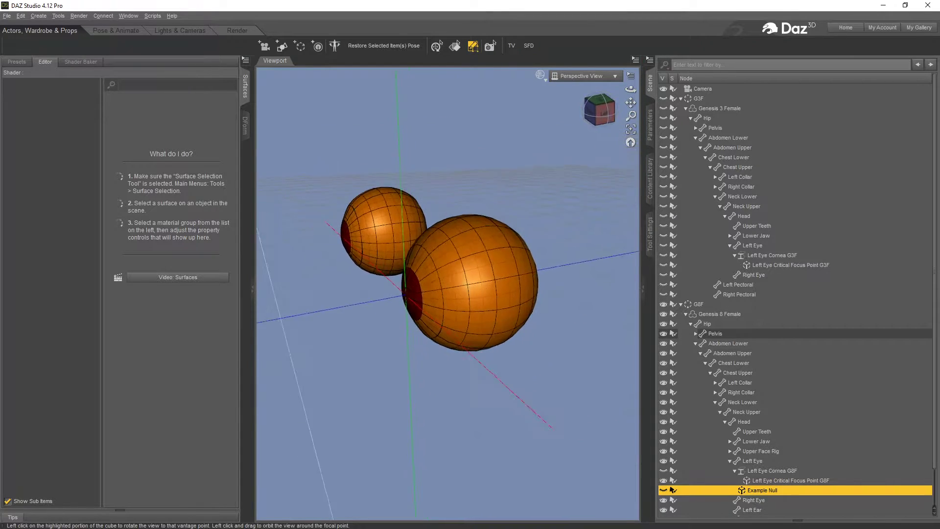
left_click_drag(606, 114, 656, 94)
- Select the Genesis 8 Female figure and bring up its Surfaces groups in the Geometry Editor settings
left_click(650, 245)
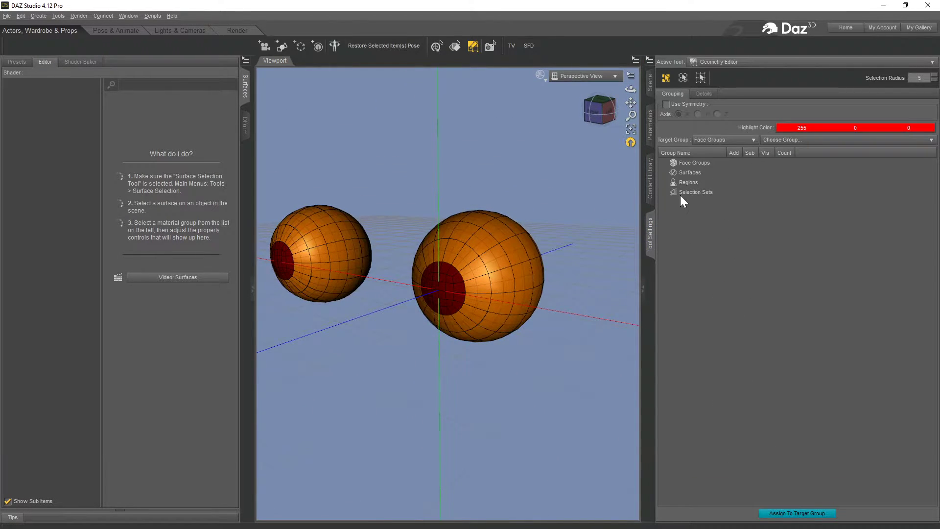
left_click(651, 83)
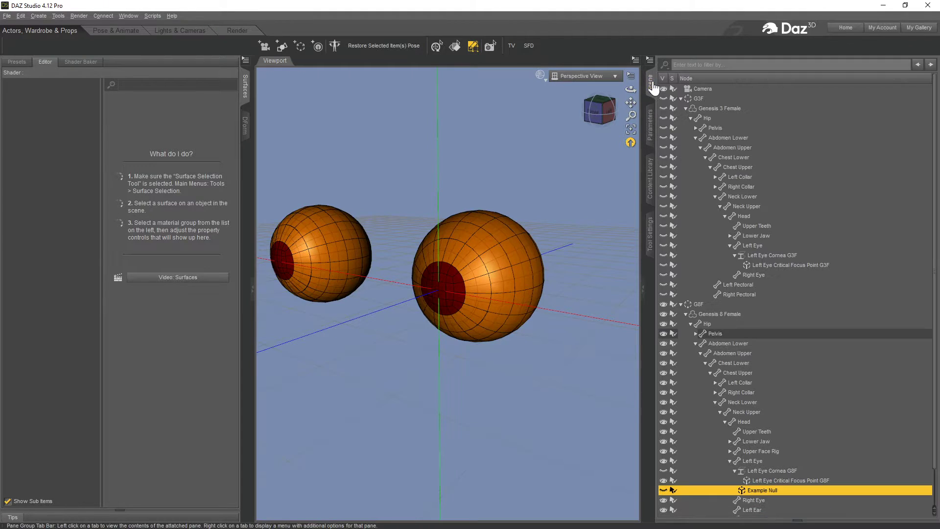
left_click(720, 315)
left_click(650, 239)
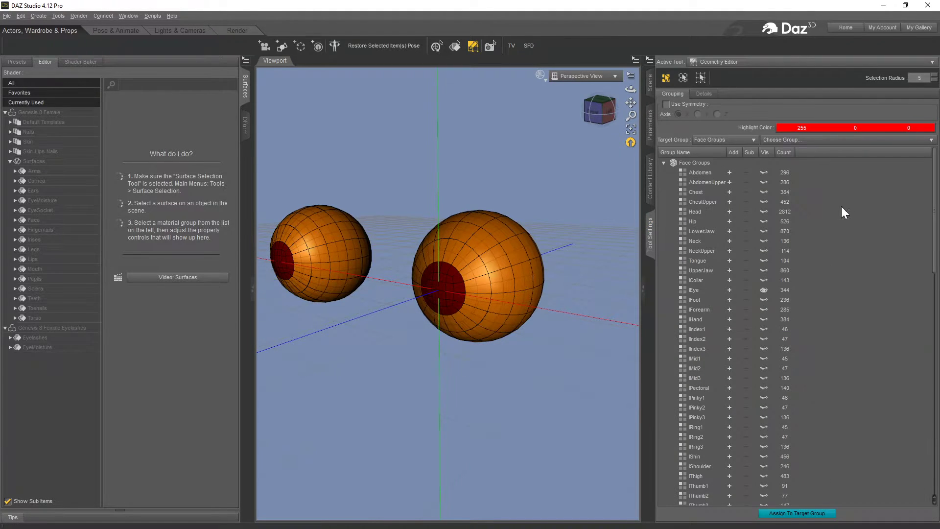
left_click_drag(933, 186, 933, 389)
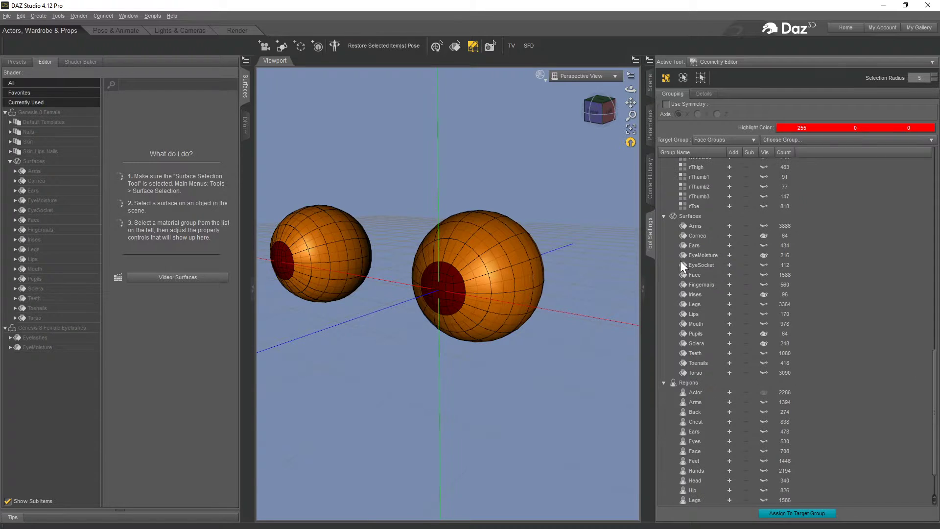
- Hide the EyeMoisture surface group of Genesis 8 Female and view the left eye from the front
left_click_drag(605, 110, 580, 118)
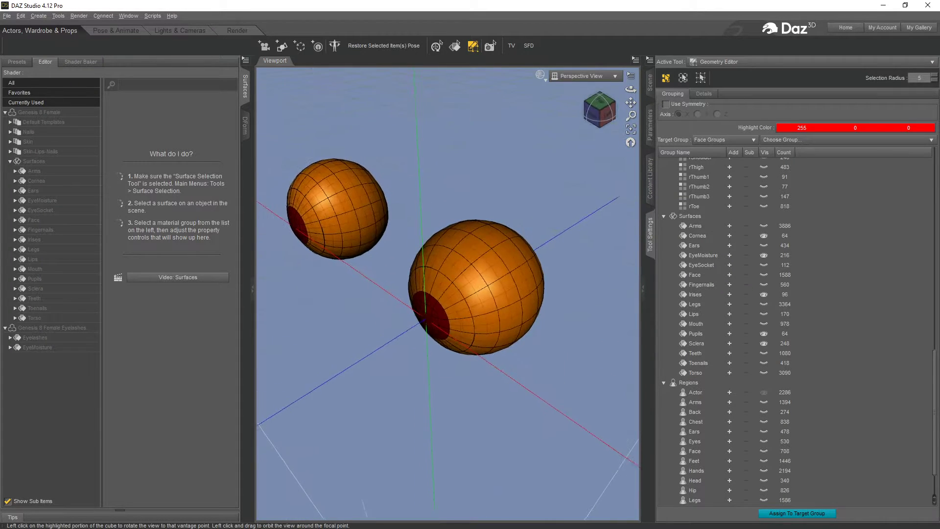
left_click_drag(601, 111, 602, 92)
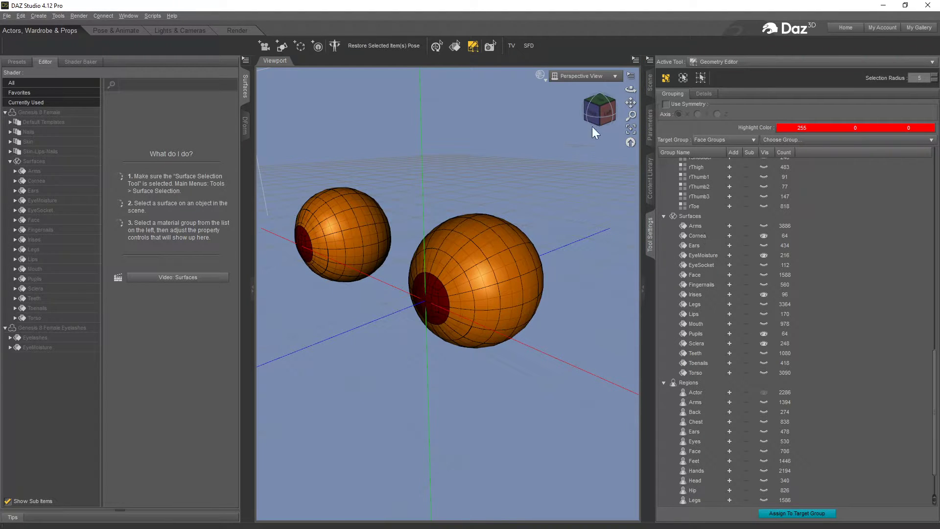
left_click_drag(598, 112, 595, 111)
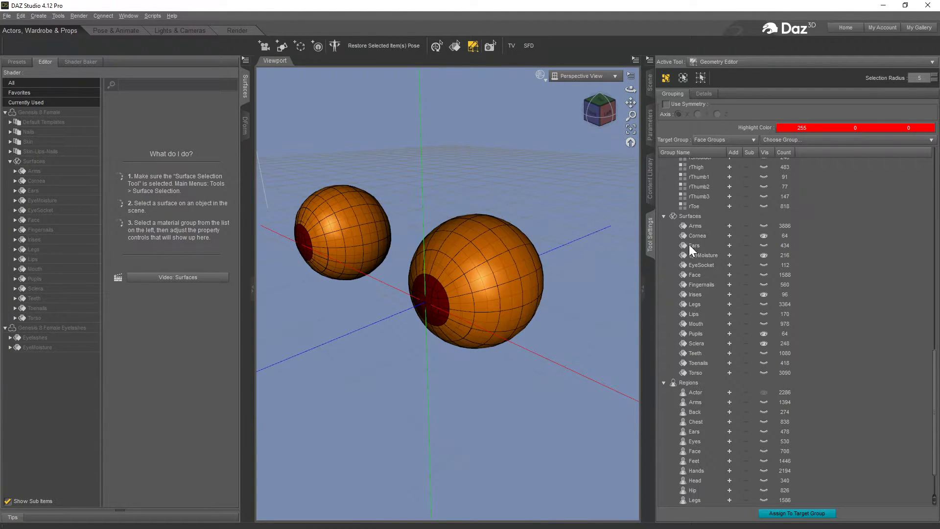
left_click(760, 255)
left_click_drag(600, 119, 630, 113)
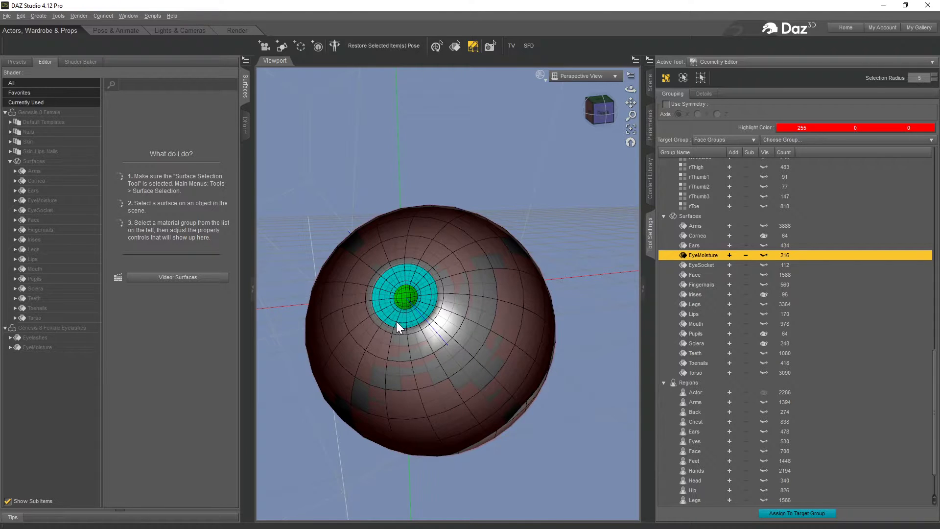
- Hide the Cornea surface group temporarily to inspect the eyeball from the front and side, and show it again
mouse_move(595, 115)
left_mouse_down()
mouse_move(553, 117)
mouse_move(614, 110)
mouse_move(631, 120)
mouse_move(597, 118)
left_mouse_up()
left_click(765, 236)
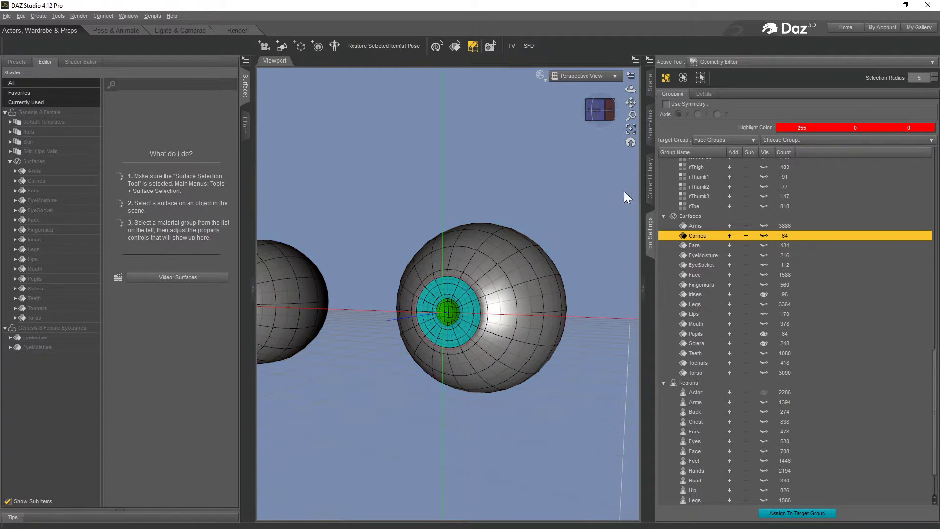
left_click_drag(630, 103, 650, 68)
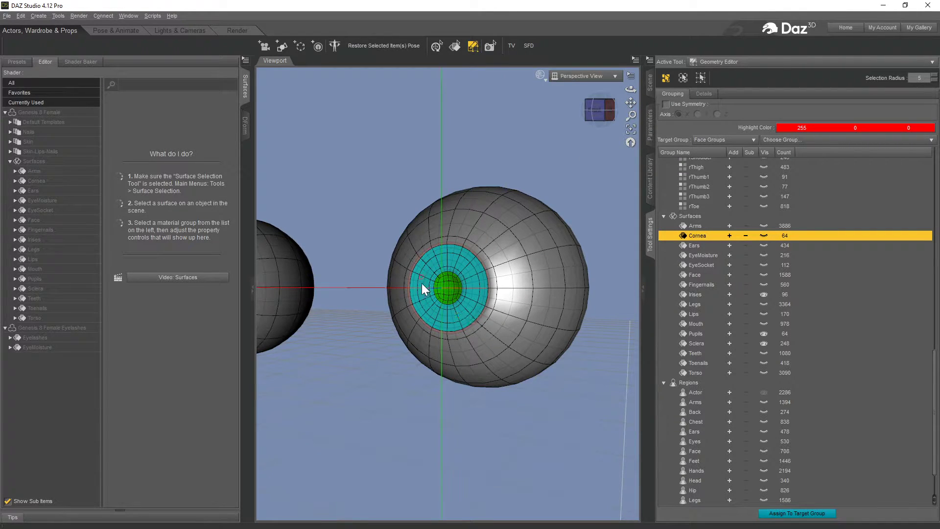
left_click(609, 123)
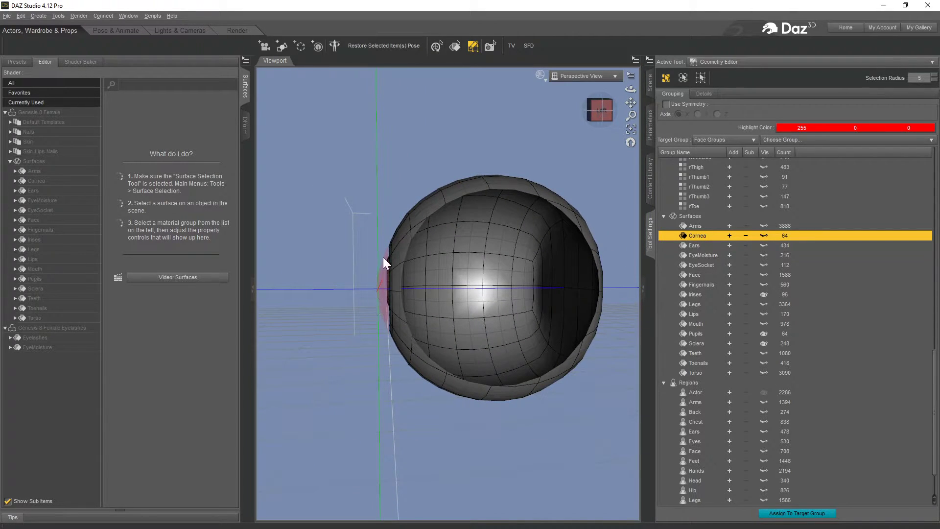
left_click(763, 236)
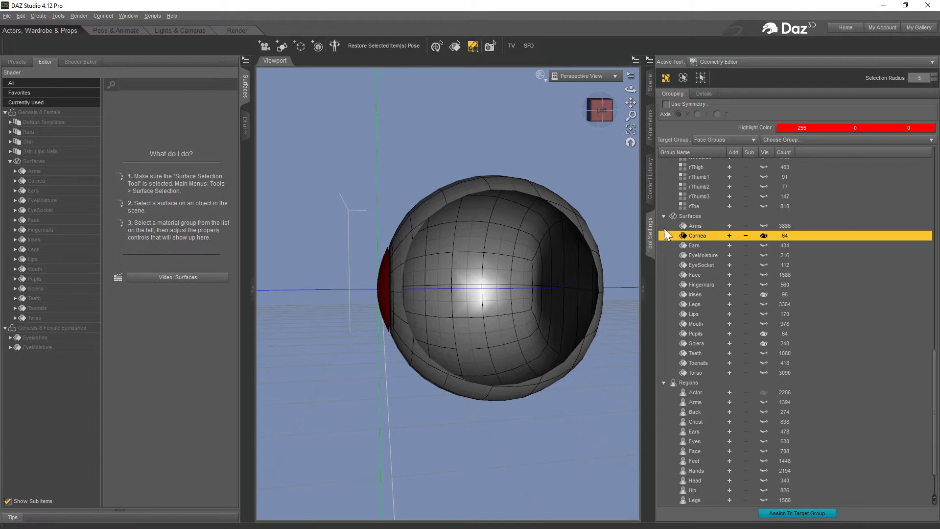
- Hide the entire G8F group in the scene
left_click(649, 91)
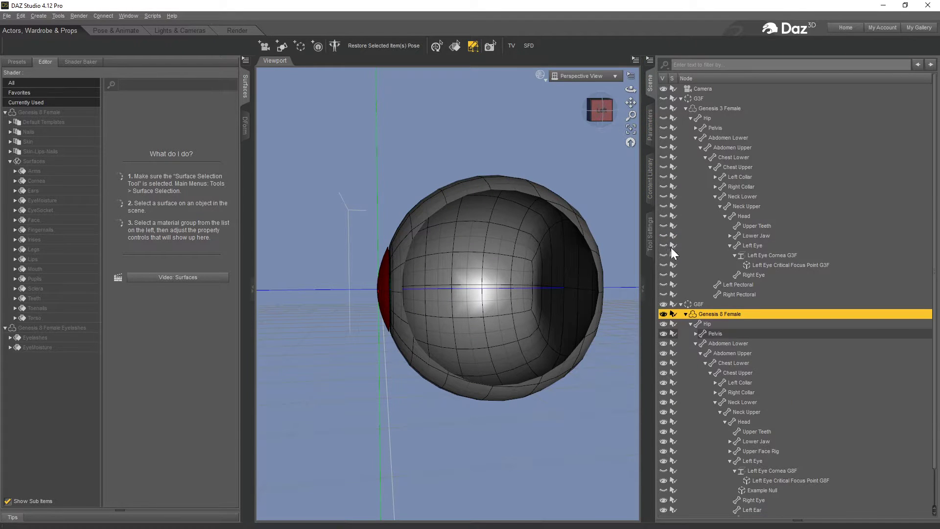
left_click(664, 304)
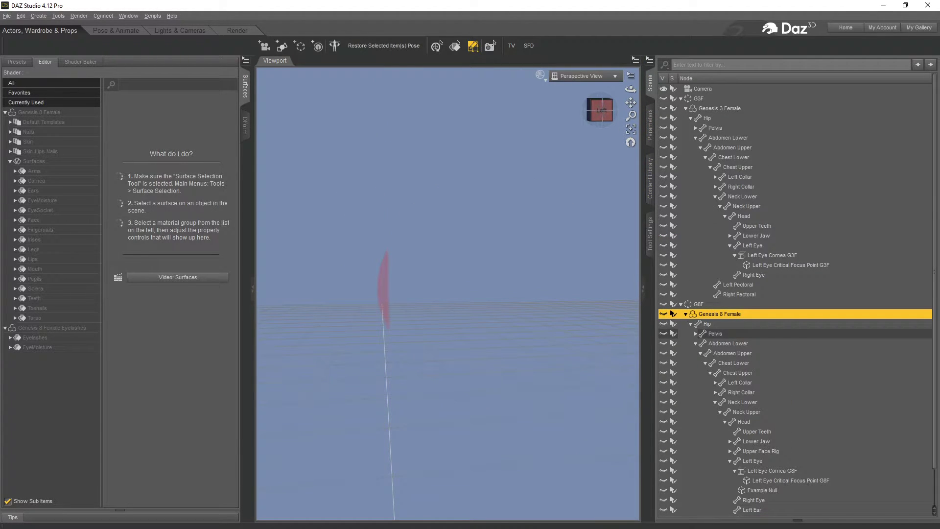
- Show the G3F group and select the Genesis 3 Female figure, bringing up its Surfaces groups in the Geometry Editor settings
left_click(664, 98)
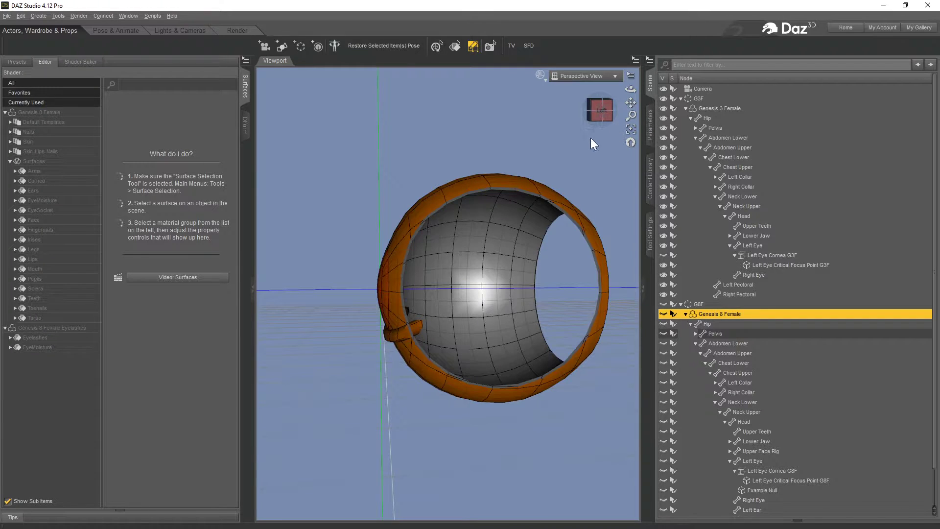
left_click(599, 110)
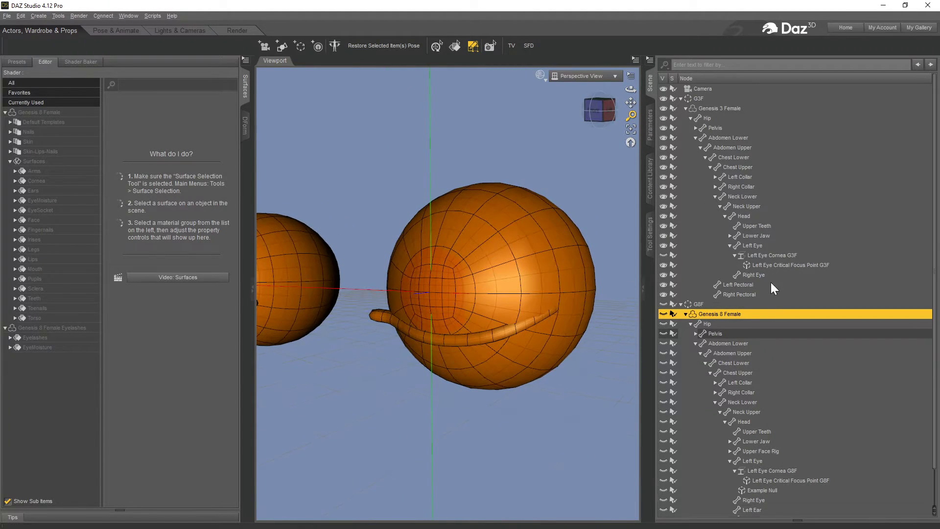
left_click(721, 108)
left_click(650, 231)
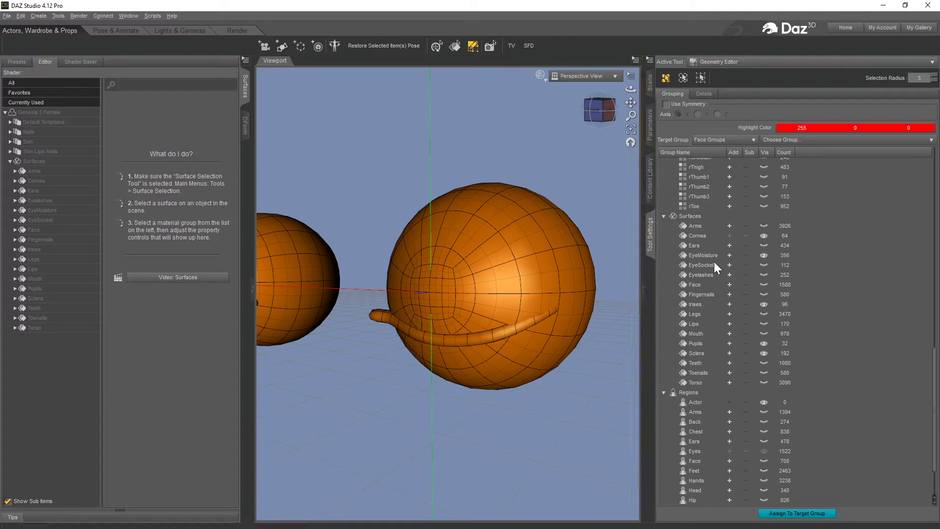
- Hide the EyeMoisture surface group of Genesis 3 Female and view the left eye from the front
left_click(761, 256)
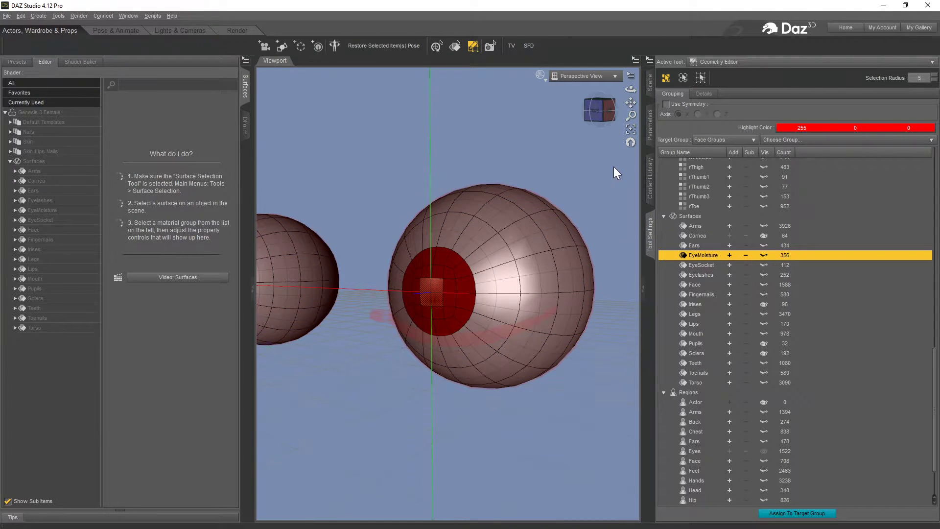
left_click(591, 110)
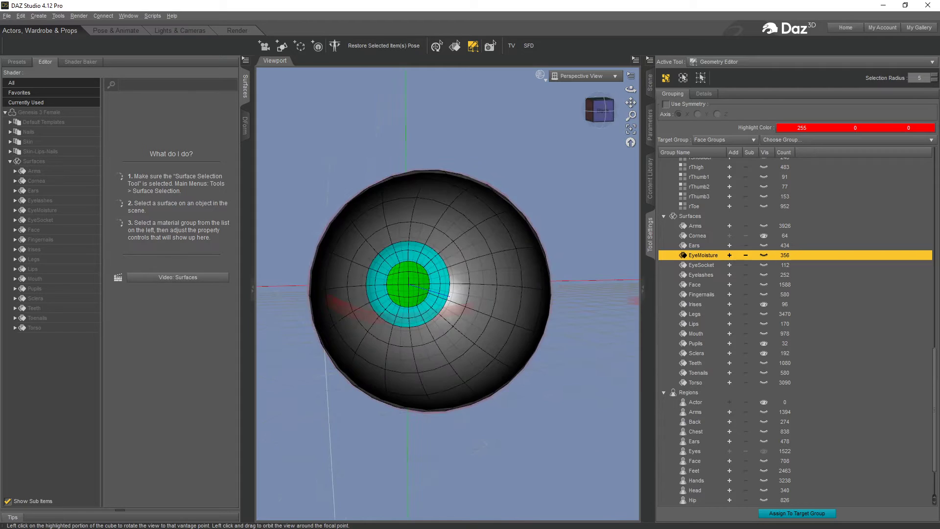
left_click_drag(598, 111, 614, 101)
left_click(590, 111)
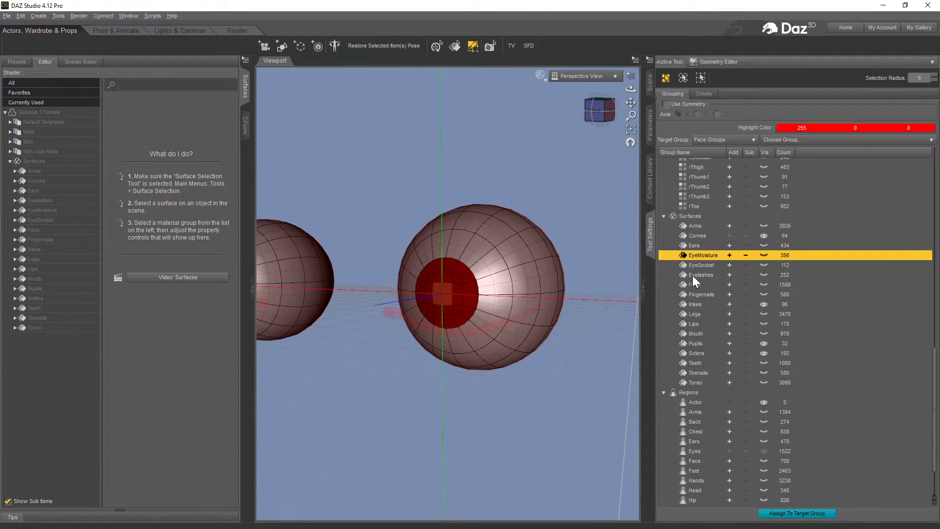
- Clear the geometry selection on the Genesis 3 Female figure
right_click(588, 430)
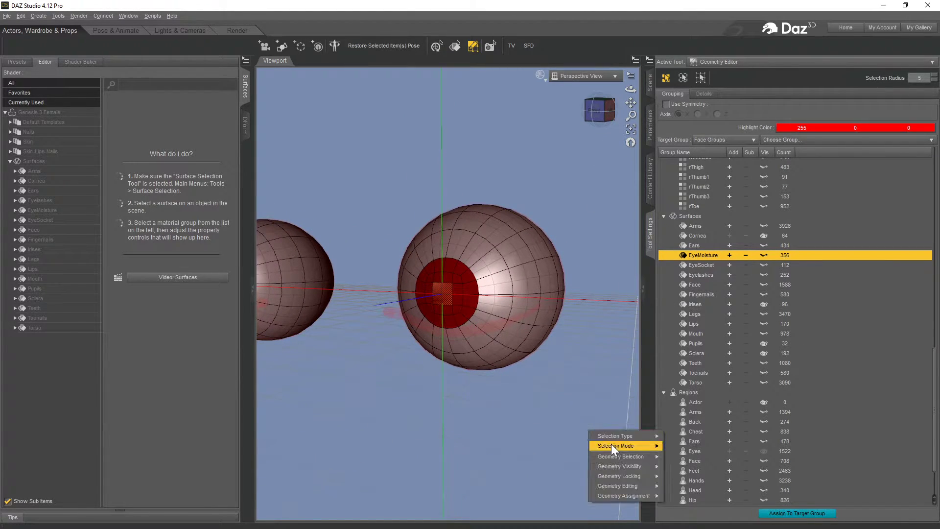
mouse_move(615, 456)
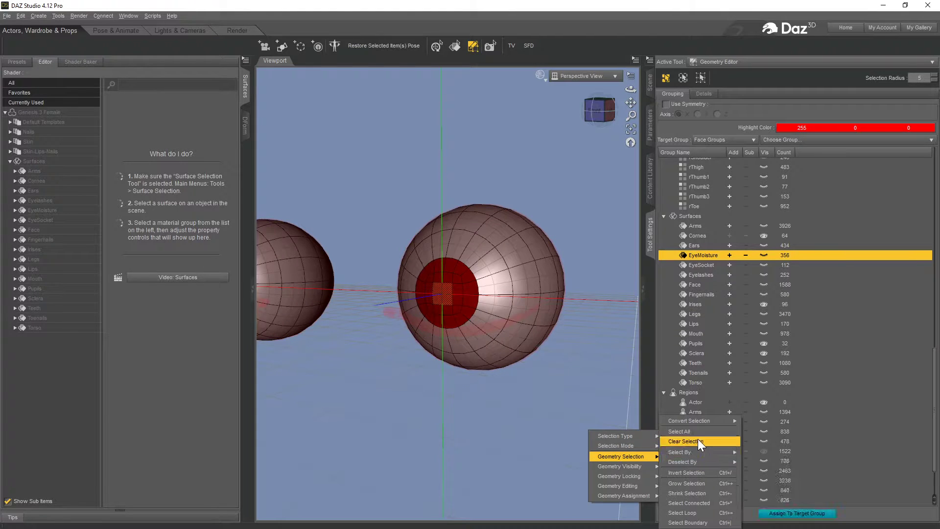
left_click(697, 438)
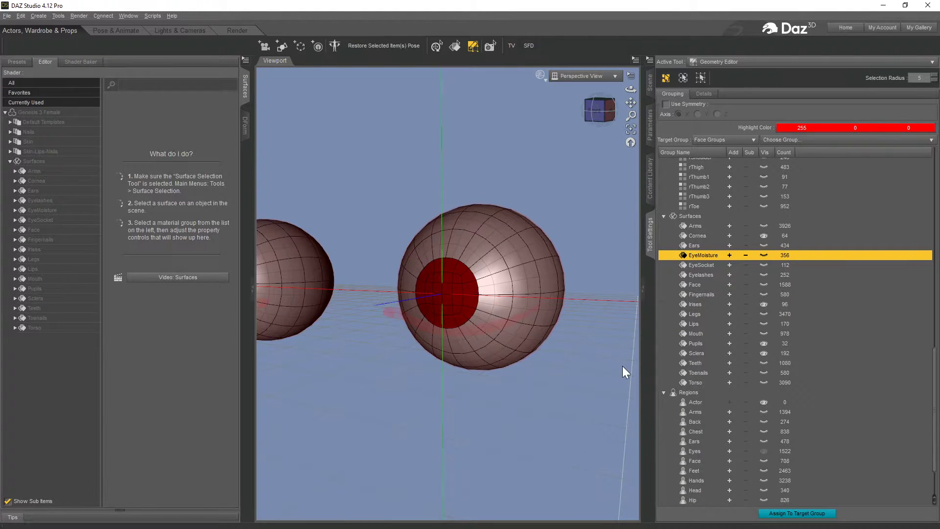
- Hide the Cornea surface group of Genesis 3 Female temporarily to inspect the eyeball from the side, and show it again
left_click(764, 236)
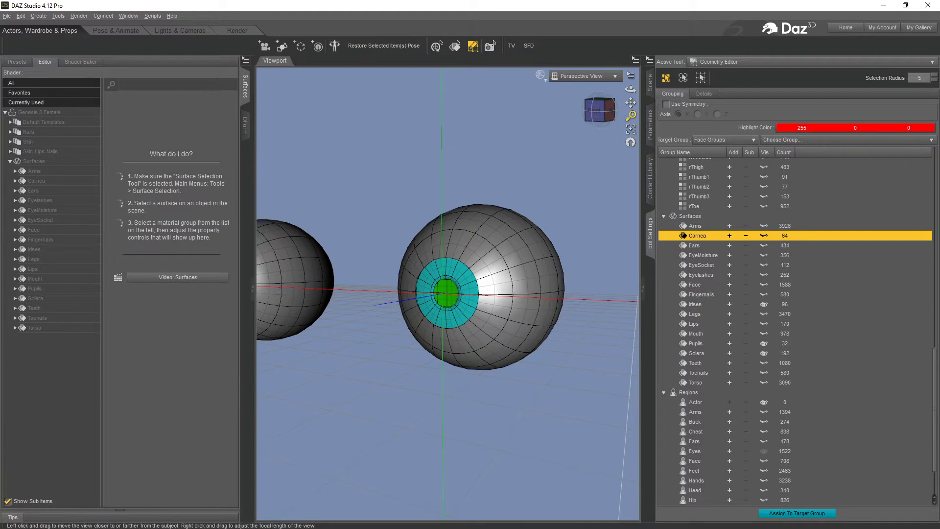
left_click_drag(630, 116, 629, 108)
left_click(605, 117)
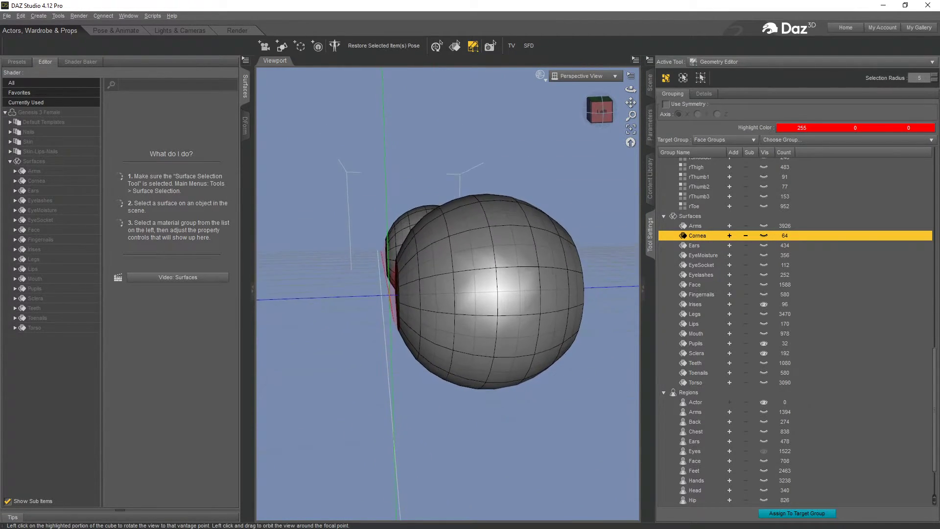
left_click_drag(605, 117, 625, 122)
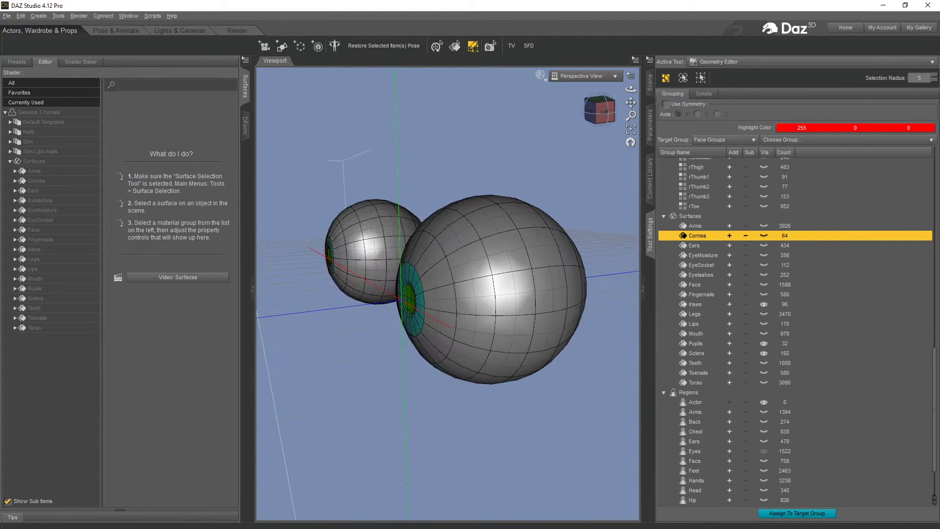
left_click(764, 236)
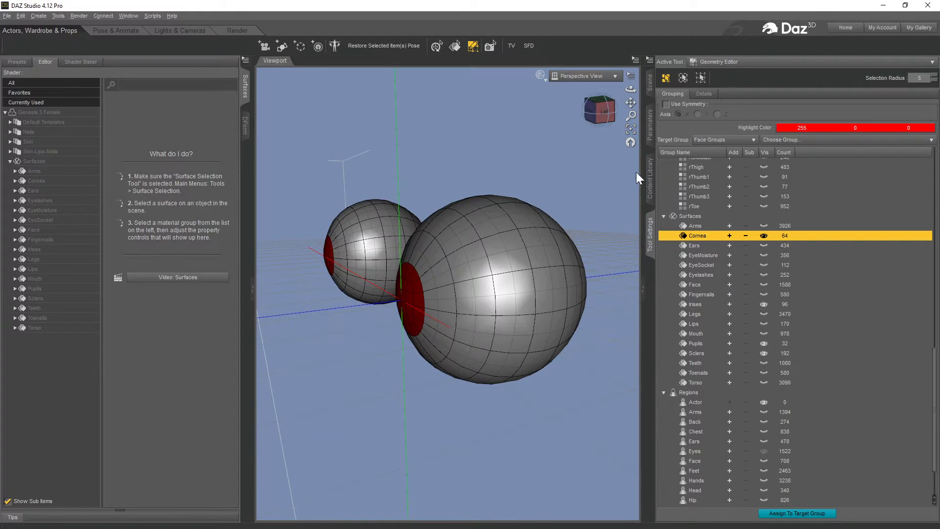
- Hide the Genesis 3 Female figure and show the G8F group, viewing its eyes from the front and side
left_click(649, 83)
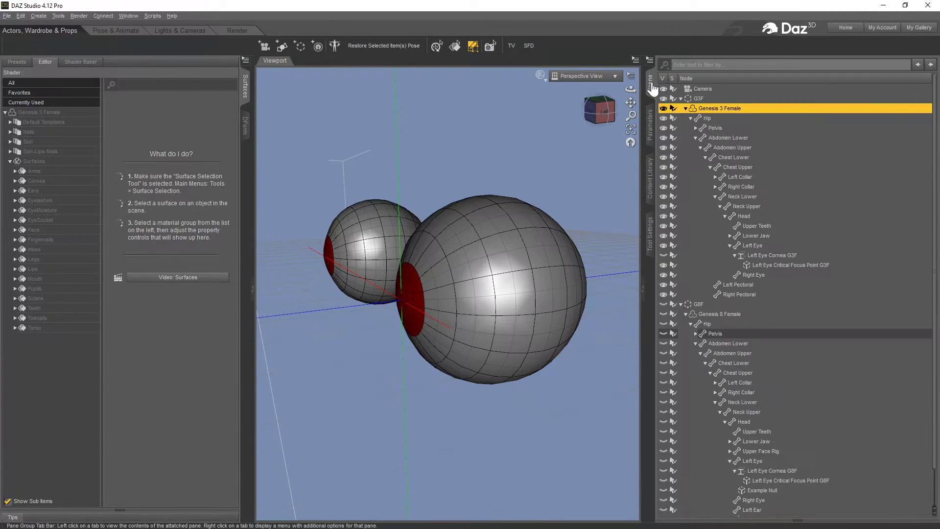
left_click(663, 108)
left_click(663, 304)
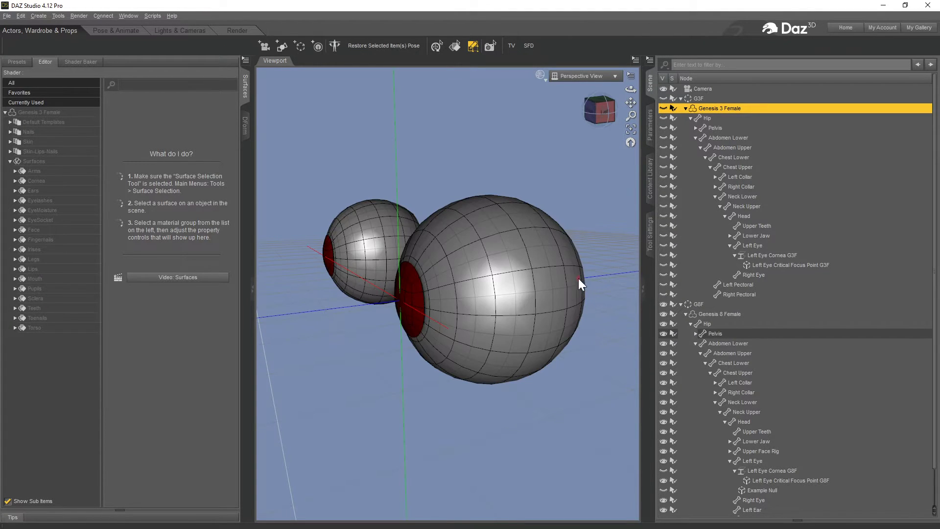
left_click(611, 115)
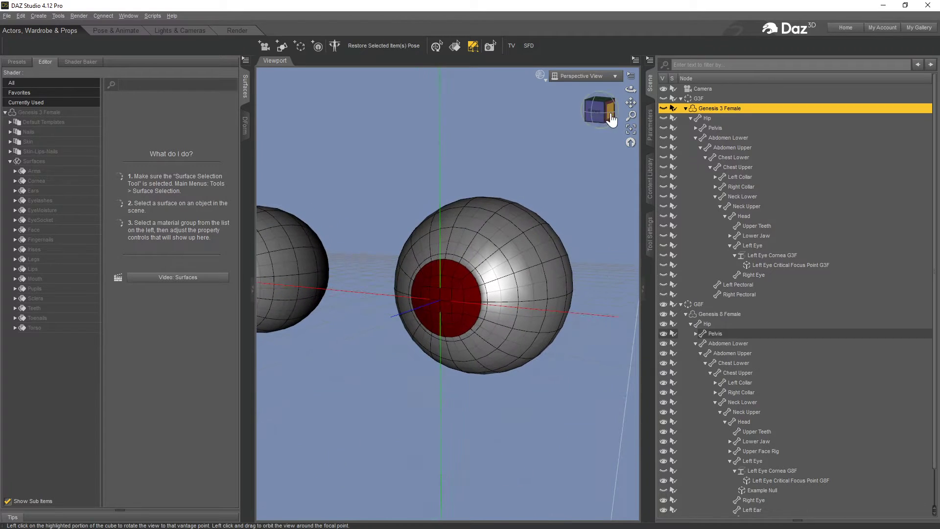
mouse_move(630, 115)
left_mouse_down()
mouse_move(630, 128)
mouse_move(629, 99)
mouse_move(631, 109)
left_mouse_up()
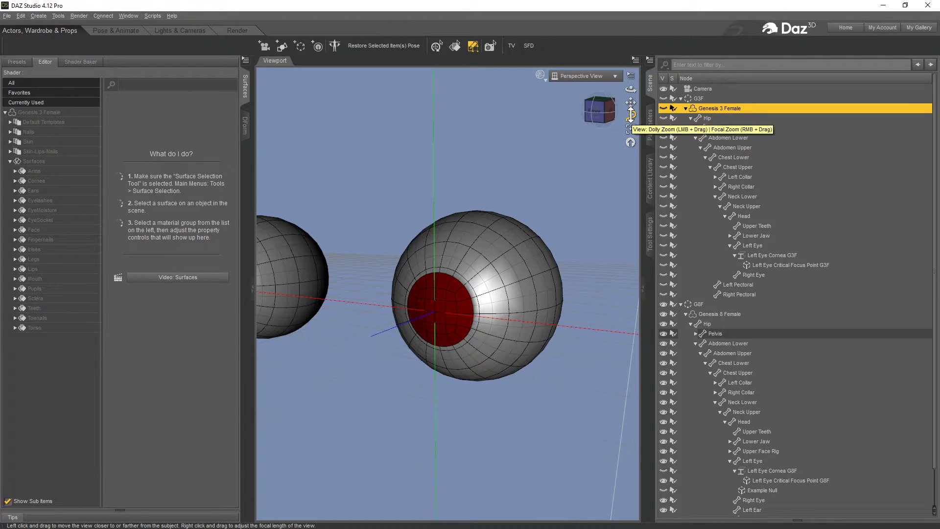
left_click_drag(603, 117, 509, 113)
left_click(600, 110)
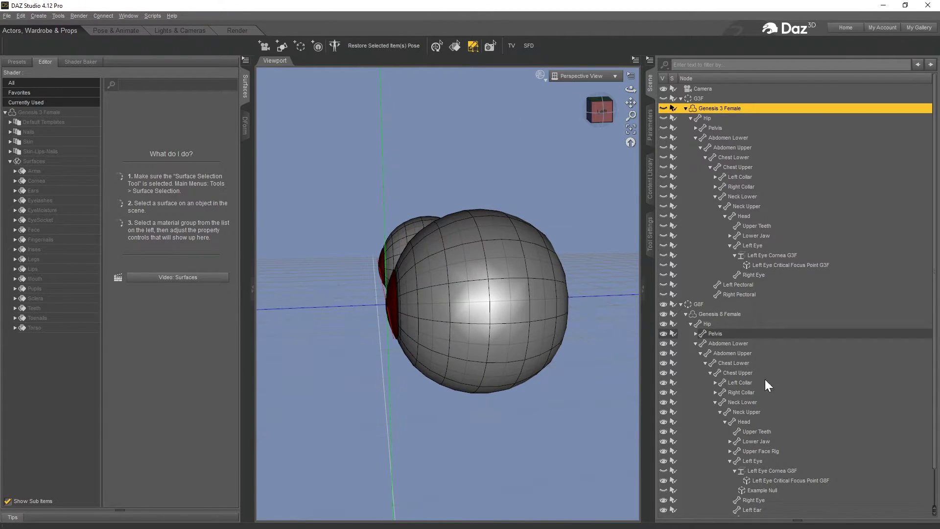
- Hide the Cornea surface group of Genesis 3 Female, and select Genesis 8 Female to bring up its Surfaces groups
left_click(649, 240)
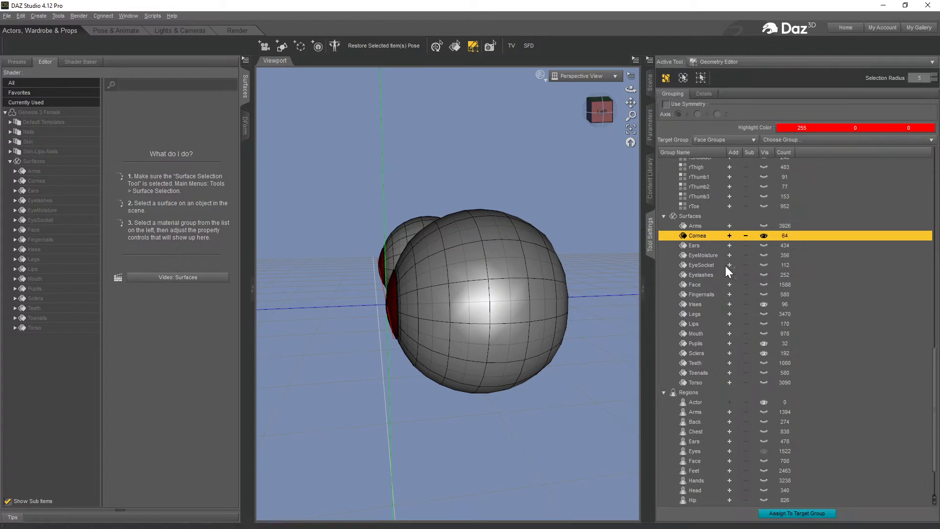
left_click(763, 236)
left_click(650, 86)
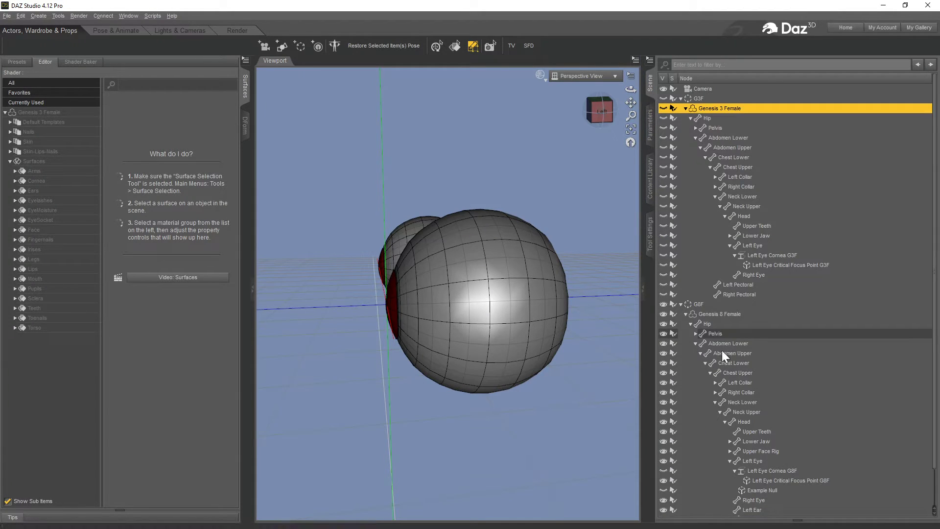
left_click(718, 314)
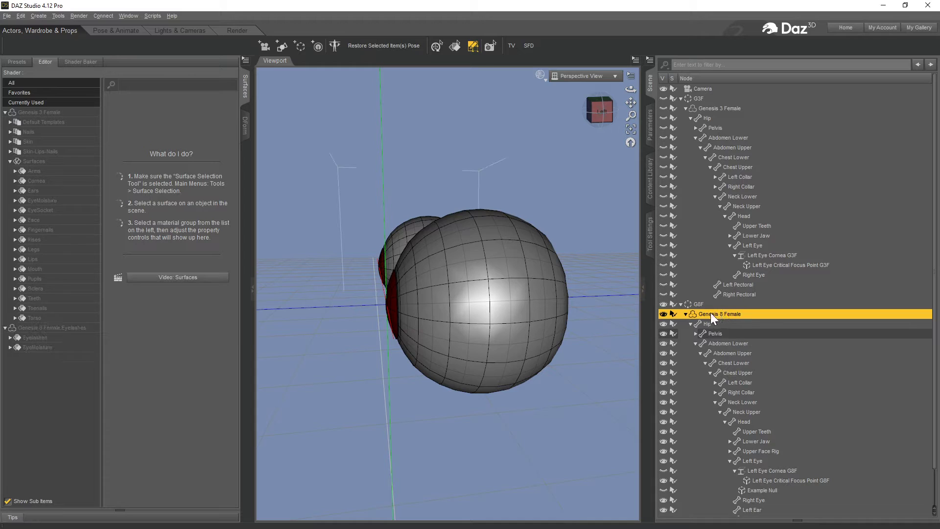
left_click(651, 243)
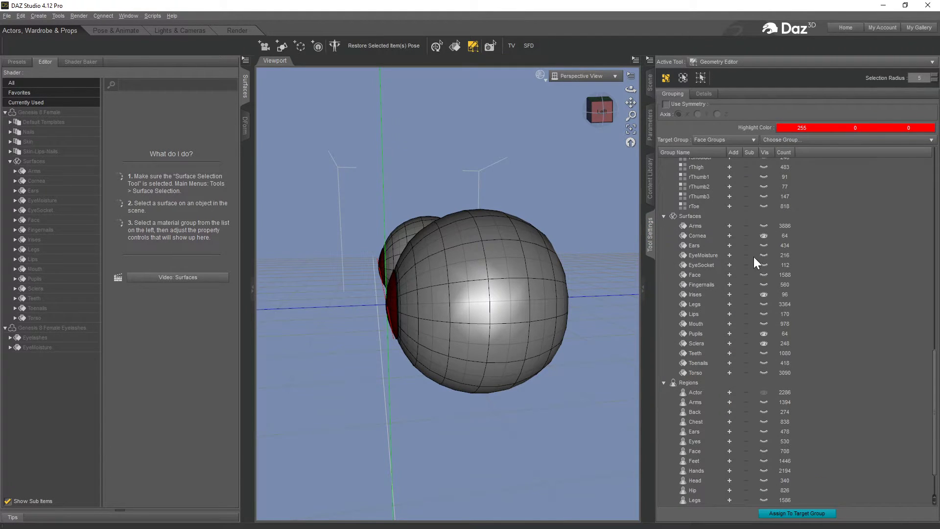
- Hide the Cornea surface group of Genesis 8 Female temporarily to inspect the eyeball from the front and side, and show it again
left_click(765, 237)
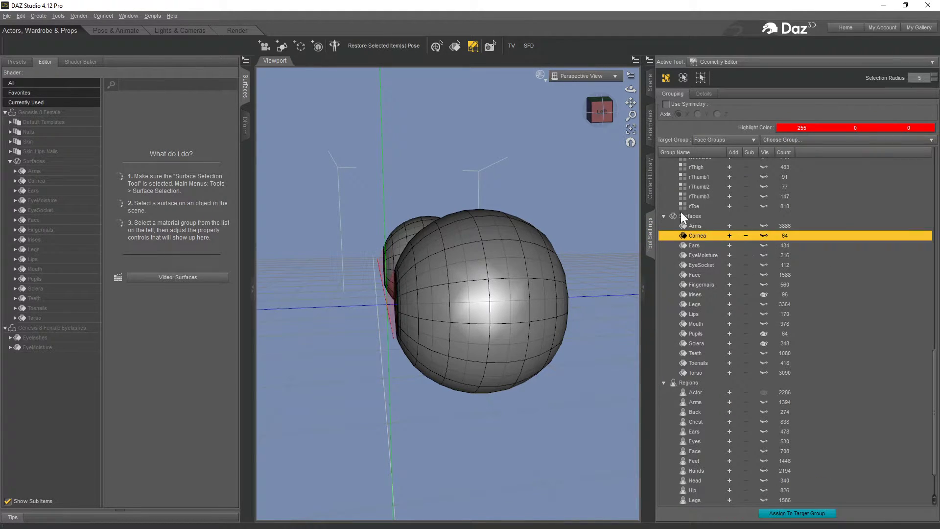
left_click(607, 113)
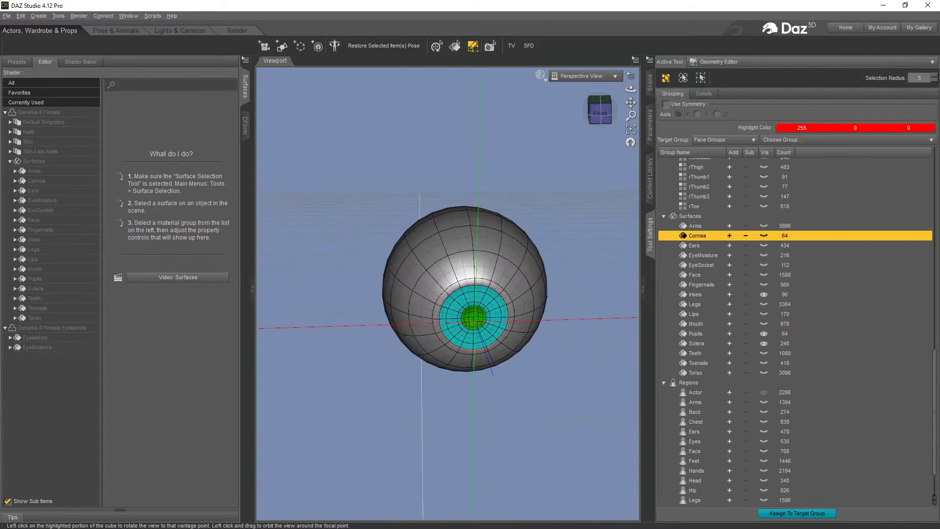
left_click_drag(603, 113, 581, 115)
left_click(630, 142)
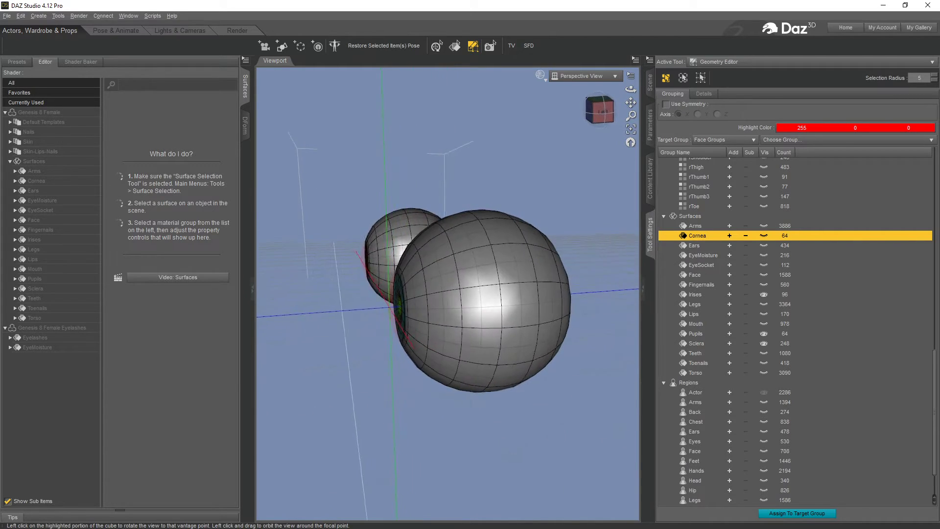
left_click(764, 236)
left_click(602, 114)
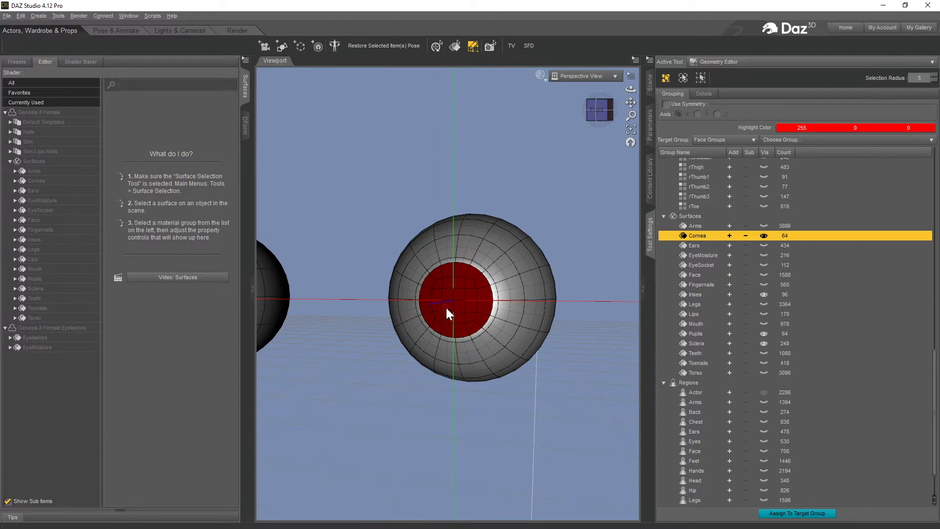
- Select the Left Eye Cornea G8F item and its Left Eye Critical Focus Point G8F null in the scene, and run SFD
left_click(650, 84)
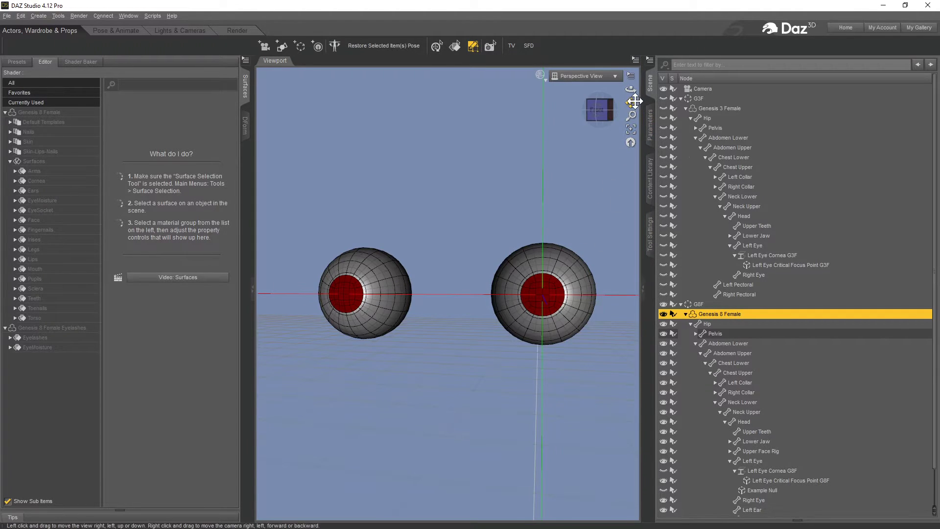
left_click_drag(635, 101, 548, 88)
left_click_drag(604, 109, 632, 114)
left_click(749, 472)
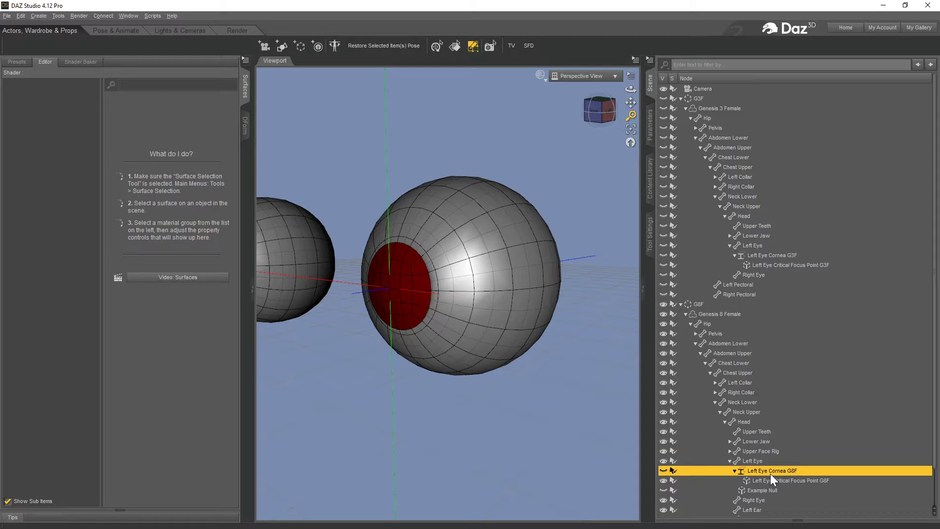
left_click(760, 480)
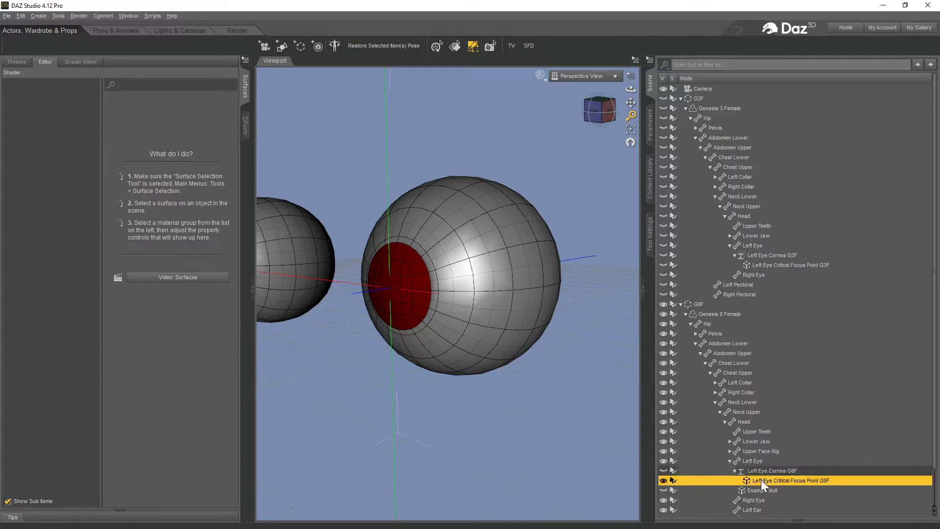
left_click(528, 47)
- Select the Right Eye bone of Genesis 8 Female and view its cornea from the front
left_click_drag(595, 110, 734, 99)
left_click_drag(630, 116, 631, 128)
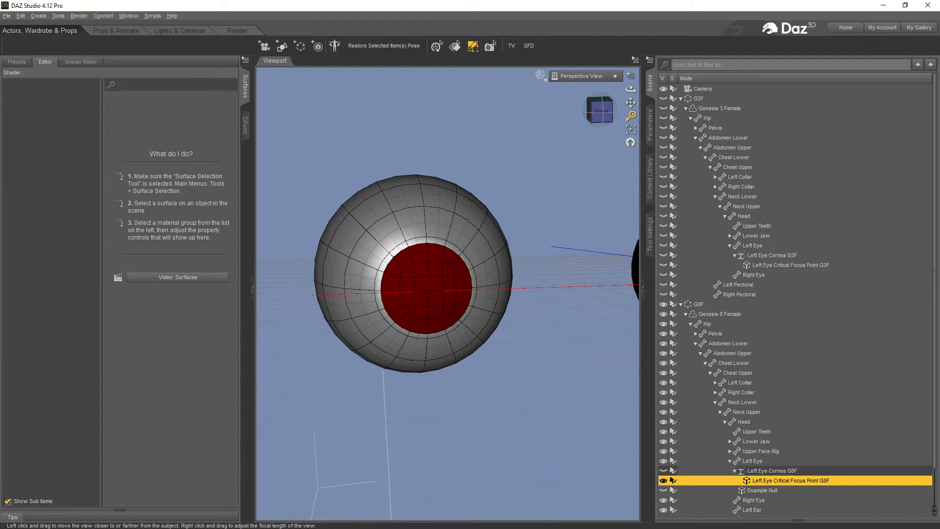
scroll(765, 507, "down", 2)
left_click(756, 463)
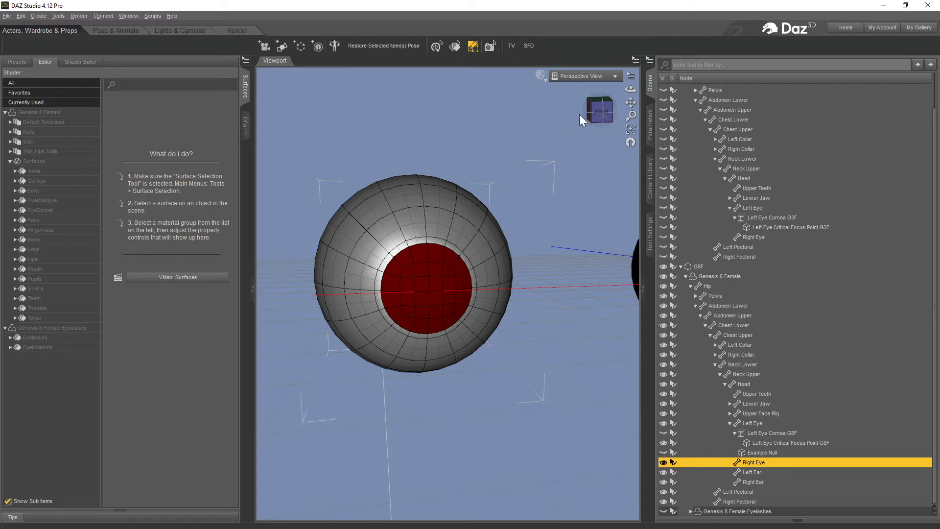
left_click_drag(601, 112, 610, 99)
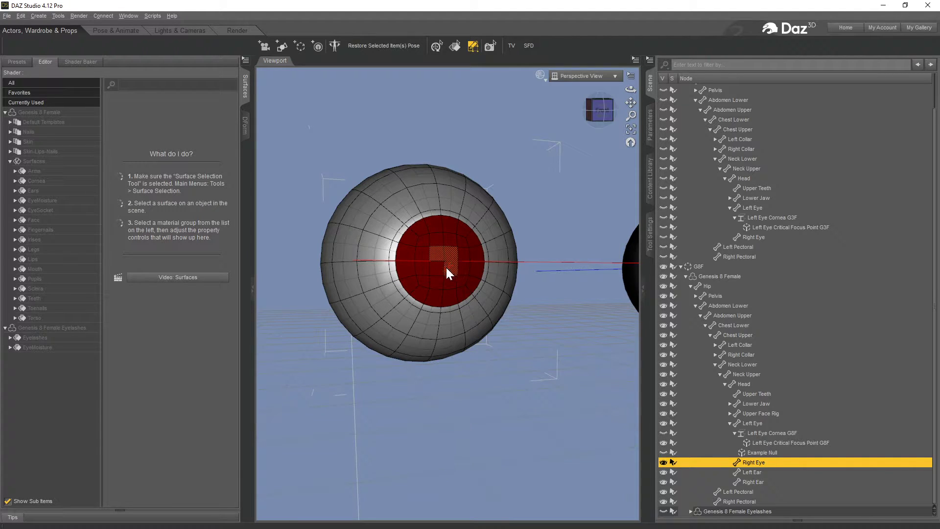
left_click(540, 74)
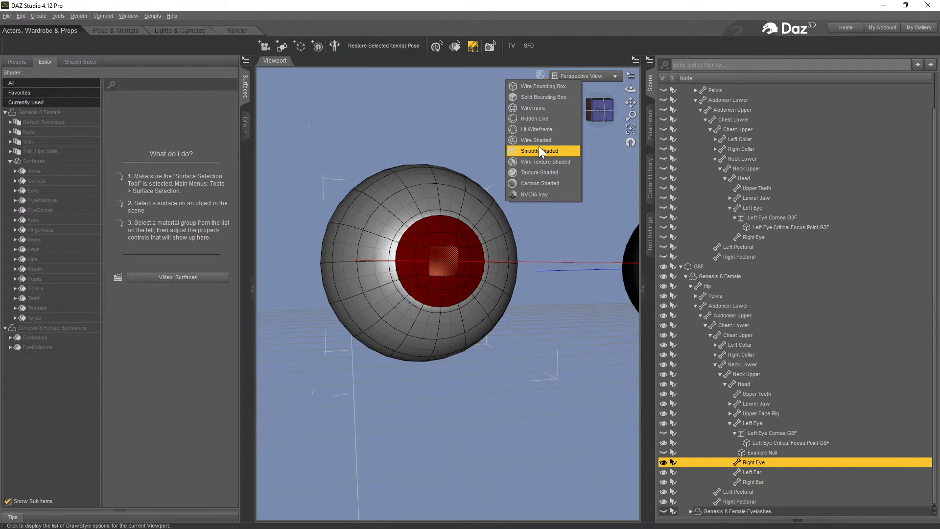
left_click(560, 26)
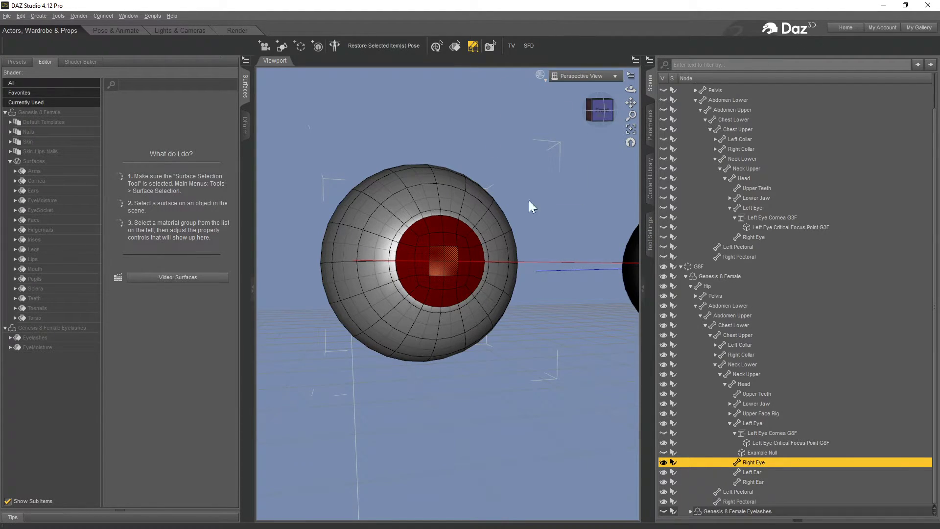
left_click(600, 110)
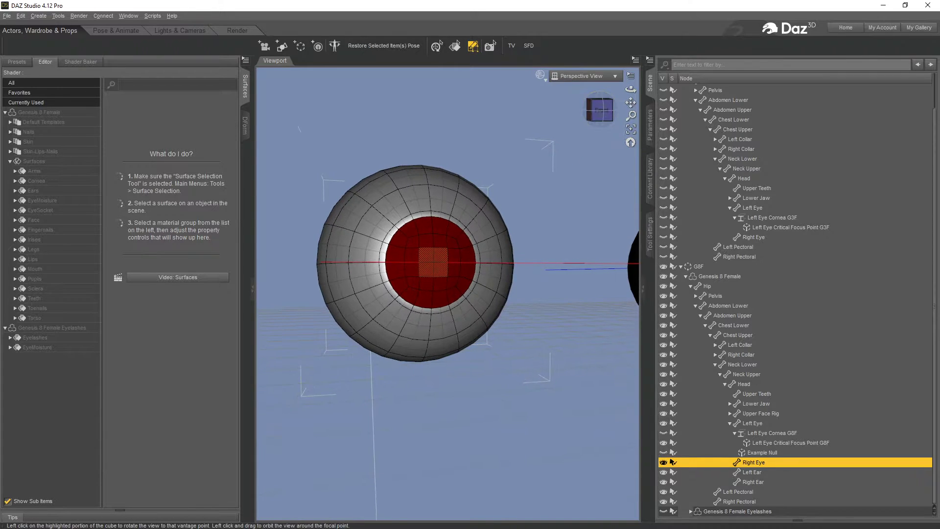
- Create a rigid follow node named Right Eye Cornea G9F from the selected right cornea faces of Genesis 8 Female
left_click_drag(600, 110, 615, 108)
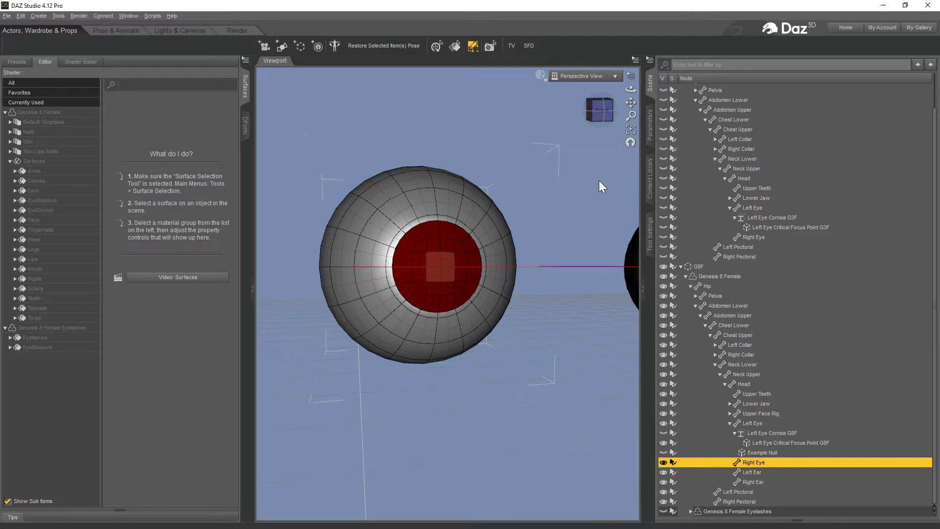
right_click(503, 410)
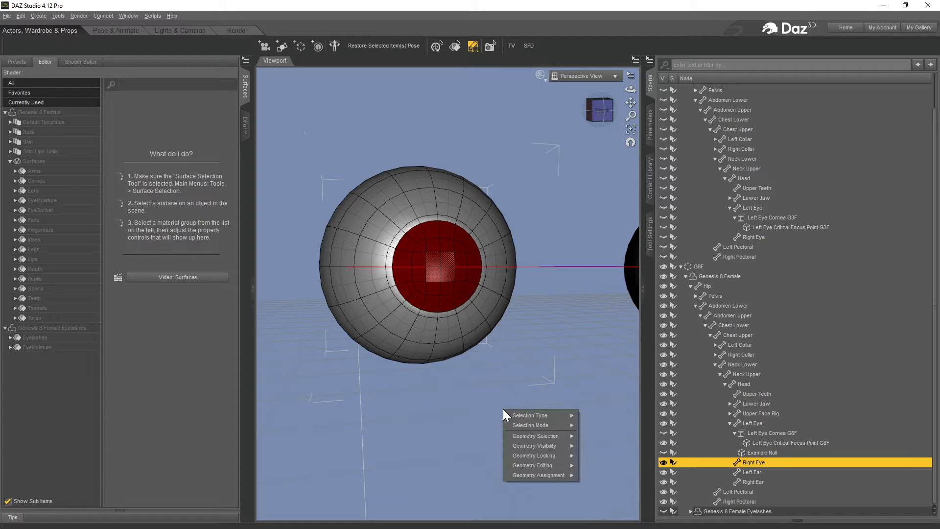
mouse_move(543, 474)
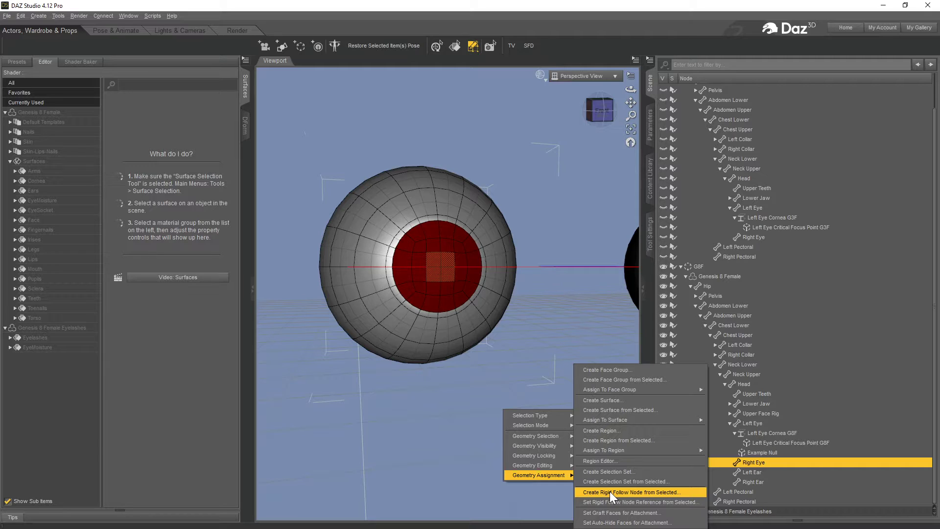
left_click(610, 491)
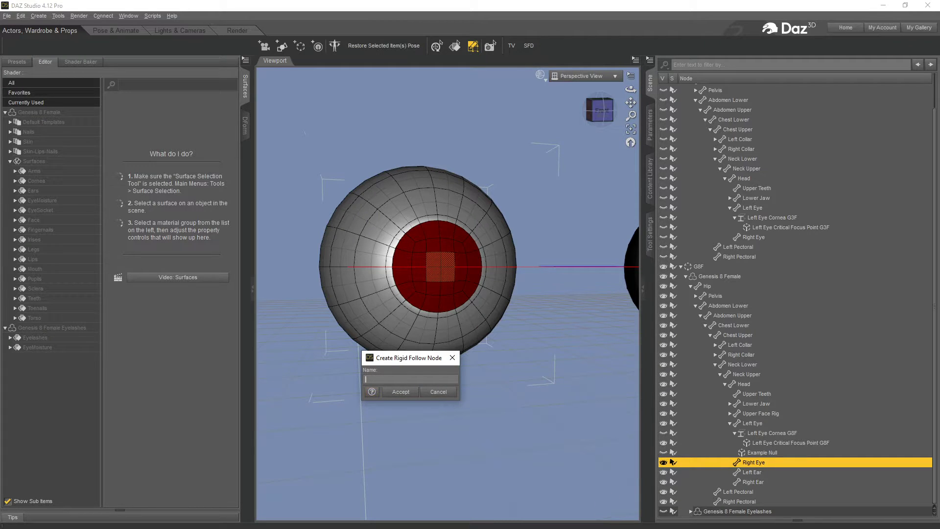
type("Right Eye Cornea G8F")
left_click(400, 392)
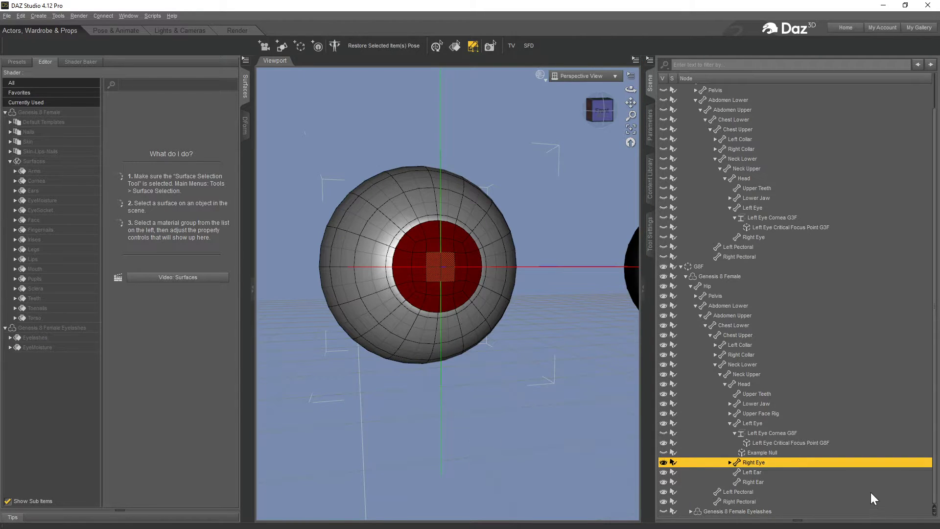
- Select the Right Eye Cornea G9F node under the Right Eye bone and inspect its position in the viewport and its transform parameters
left_click(728, 462)
left_click(768, 474)
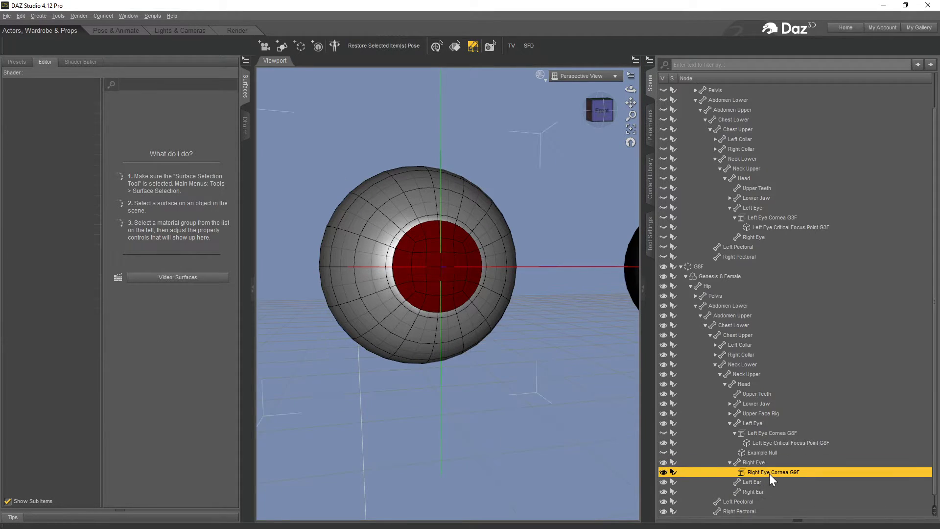
left_click_drag(604, 117, 552, 142)
left_click(598, 112)
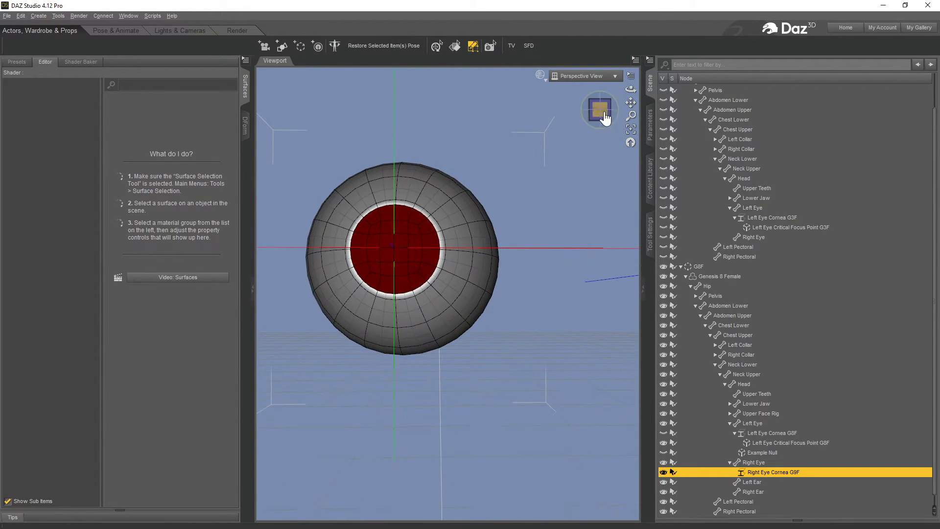
left_click(649, 126)
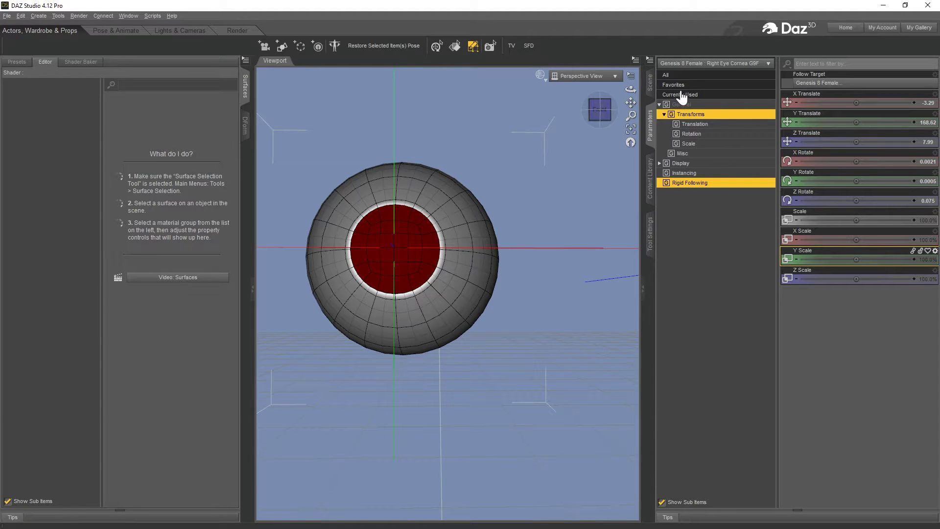
- Set the Side-Side rotation of the Right Eye bone of Genesis 8 Female to 9.87 and check the cornea in the viewport
left_click(651, 84)
left_click(748, 461)
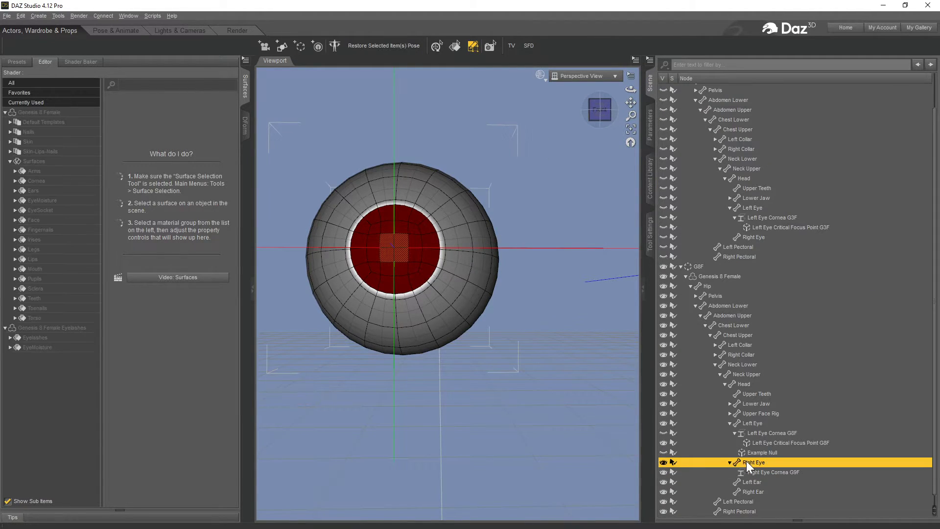
left_click(648, 128)
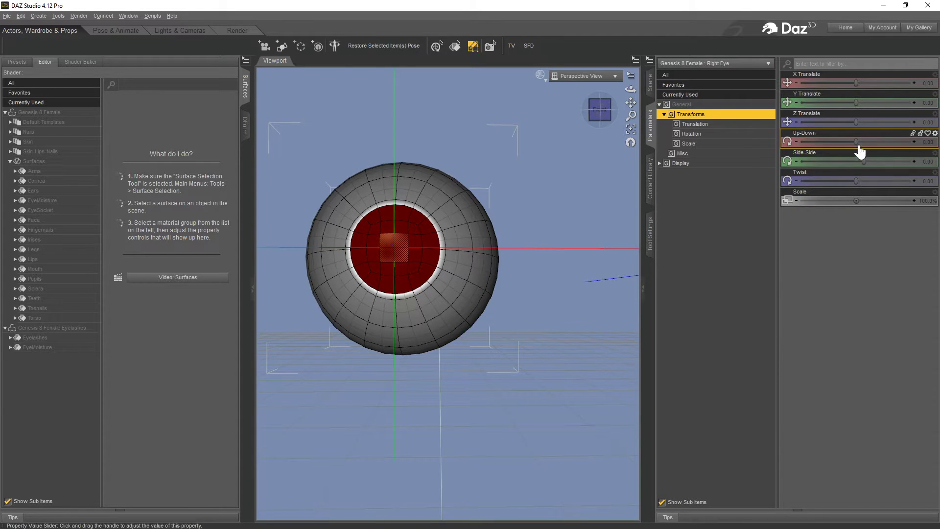
left_click_drag(861, 158, 881, 174)
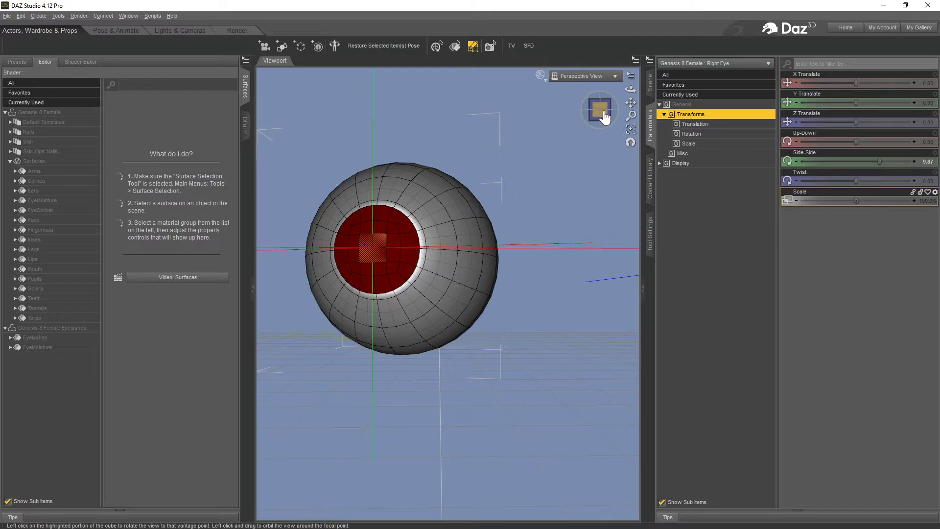
mouse_move(603, 116)
left_mouse_down()
mouse_move(563, 125)
mouse_move(548, 104)
mouse_move(653, 105)
mouse_move(594, 106)
mouse_move(633, 101)
mouse_move(601, 113)
left_mouse_up()
- Frame the right eye through the Camera view and try to run SFD with the Right Eye Cornea G9F node selected
left_click(650, 84)
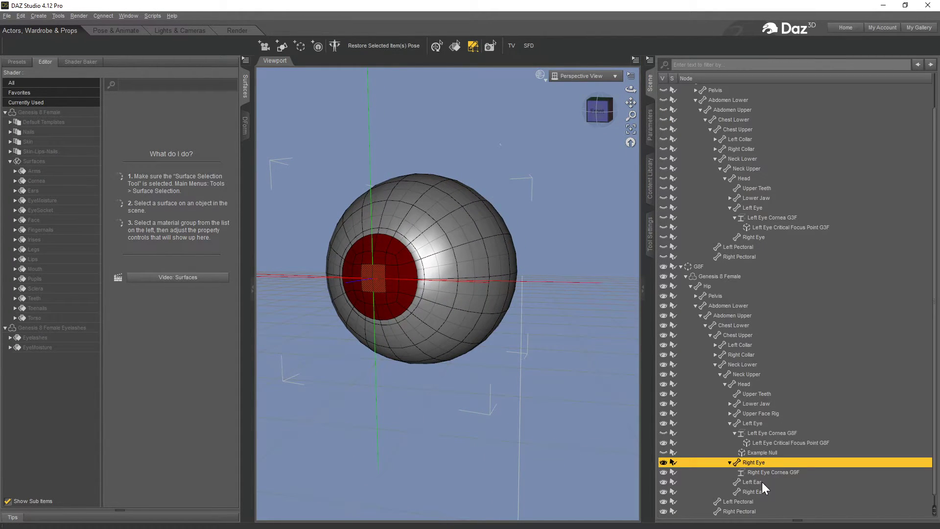
left_click(772, 470)
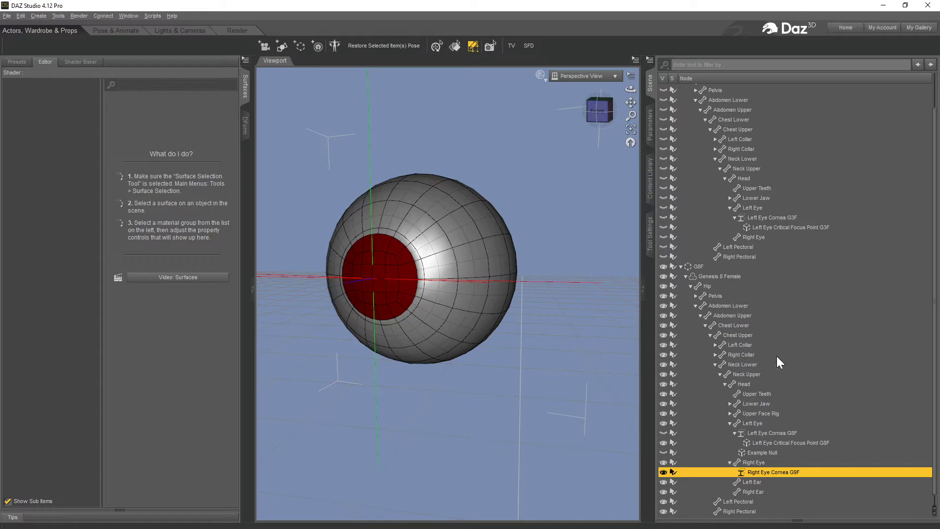
left_click(592, 77)
left_click(583, 150)
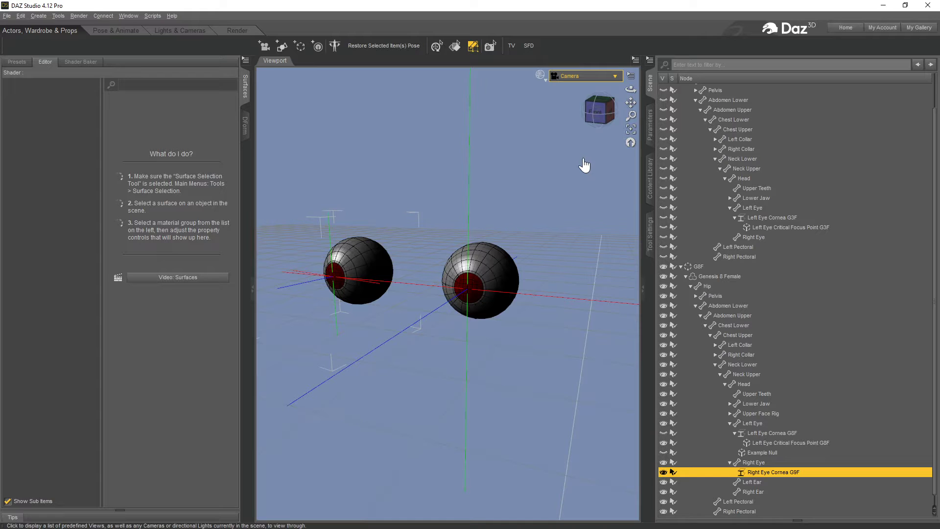
left_click_drag(630, 102, 689, 108)
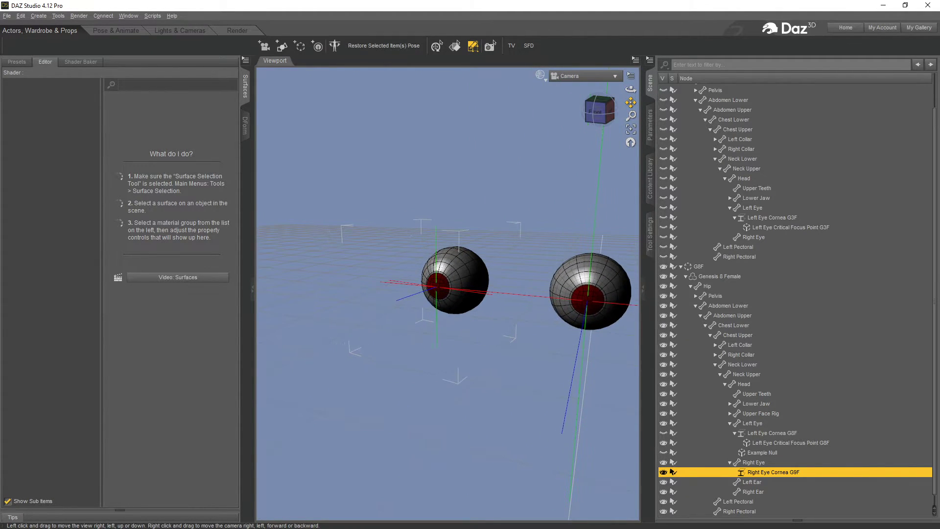
left_click_drag(630, 116, 630, 78)
left_click(529, 46)
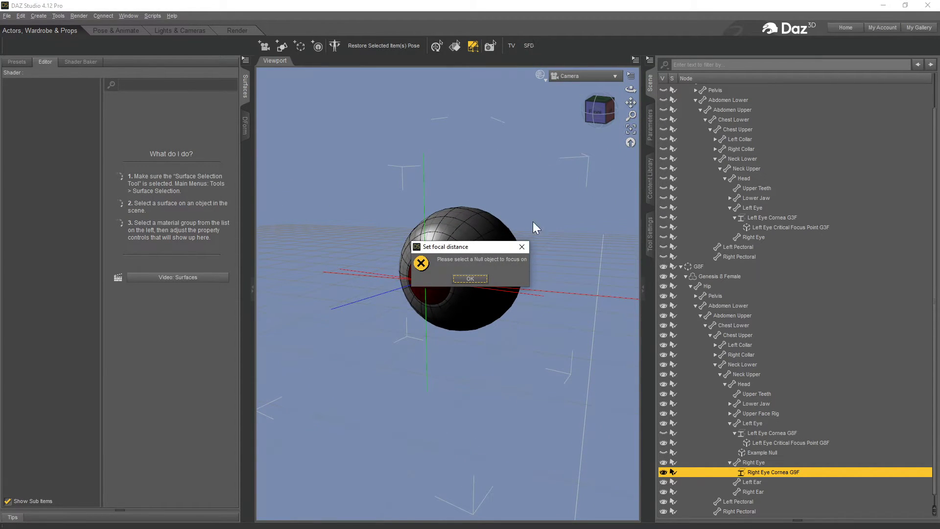
left_click(474, 280)
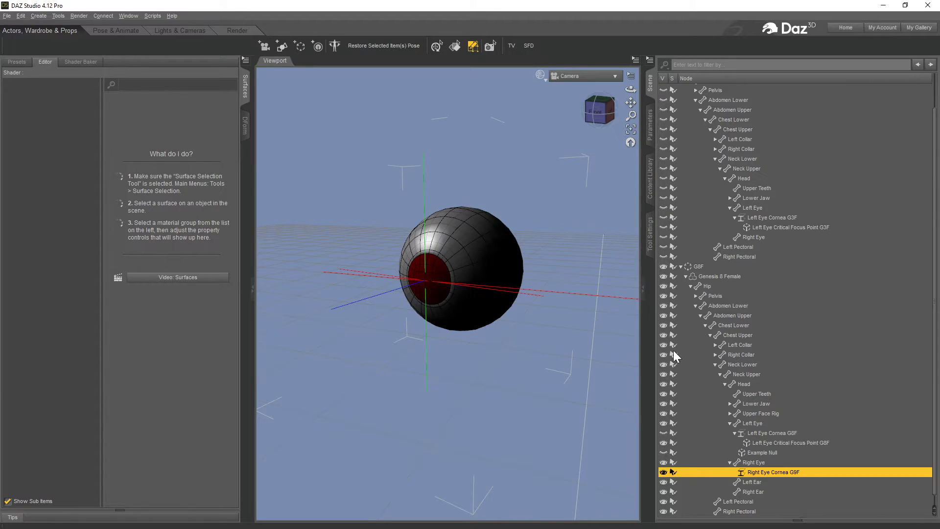
- Create a new null with both its name and label set to Right Eye Critical Focus Point G8F
left_click(37, 16)
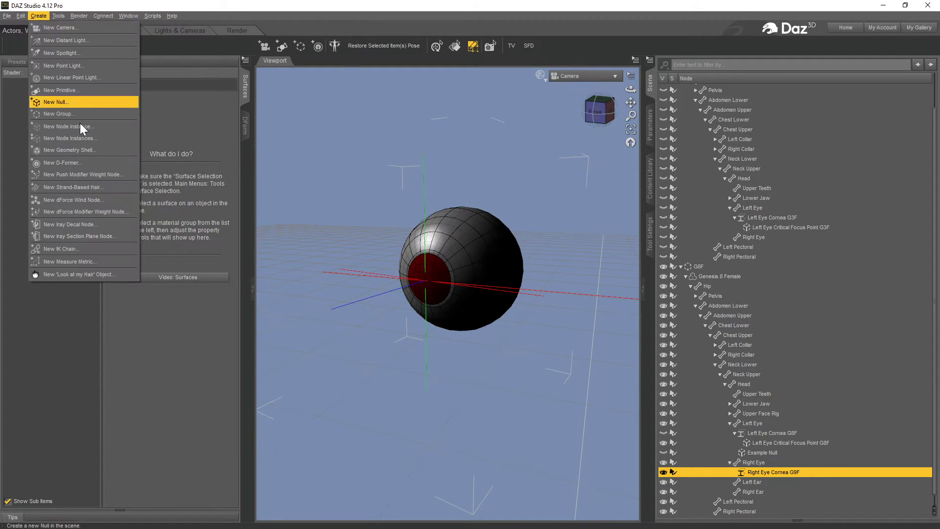
left_click(69, 102)
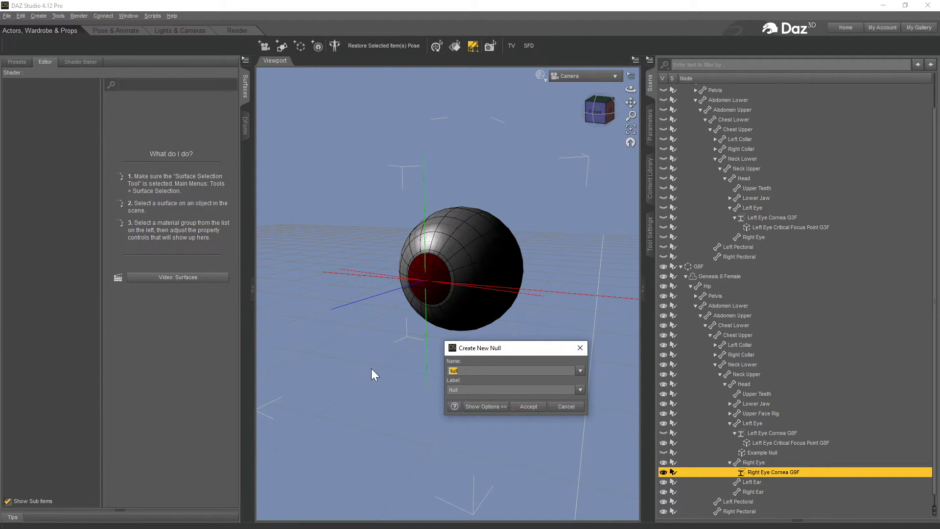
type("Left")
key("BackSpace")
key("BackSpace")
key("BackSpace")
key("BackSpace")
type("Left Eye Critical Focus Point")
type(" G")
key("shift+Right")
key("shift+Right")
key("shift+Right")
type("Right")
key("ctrl+a")
key("ctrl+c")
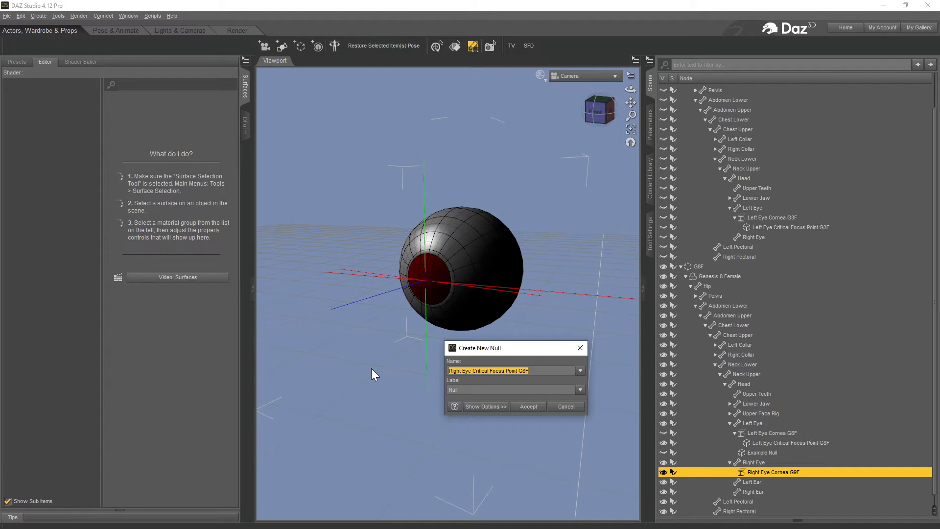
key("Tab")
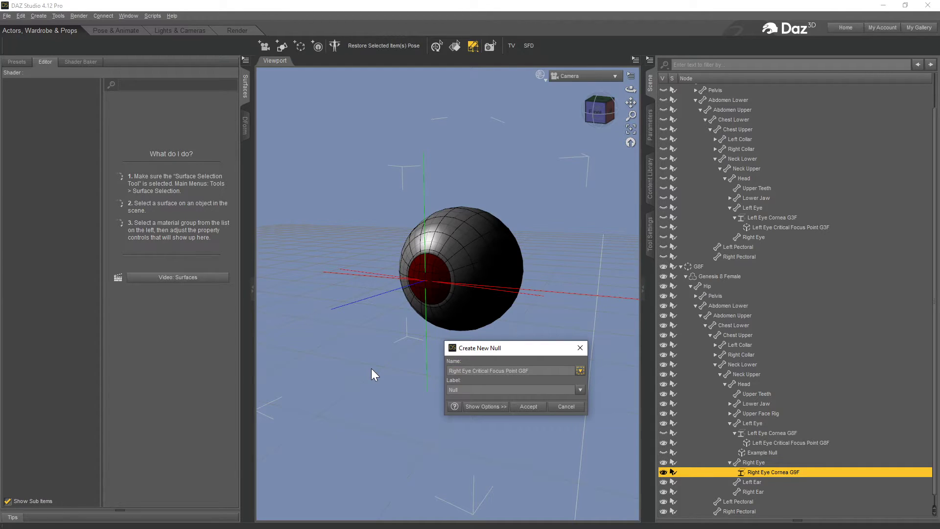
key("Tab")
key("ctrl+v")
left_click(528, 407)
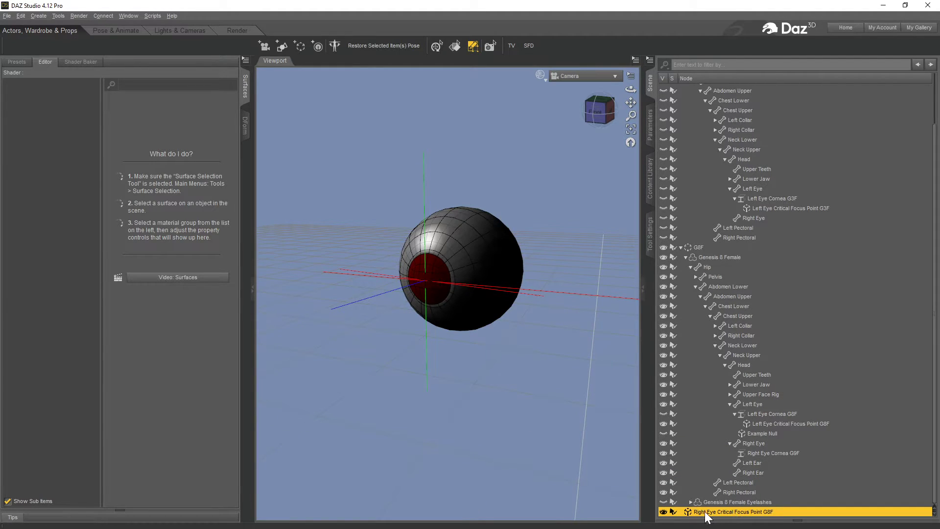
- Parent the Right Eye Critical Focus Point G8F null to the Right Eye Cornea G9F node in the scene hierarchy
left_click(650, 59)
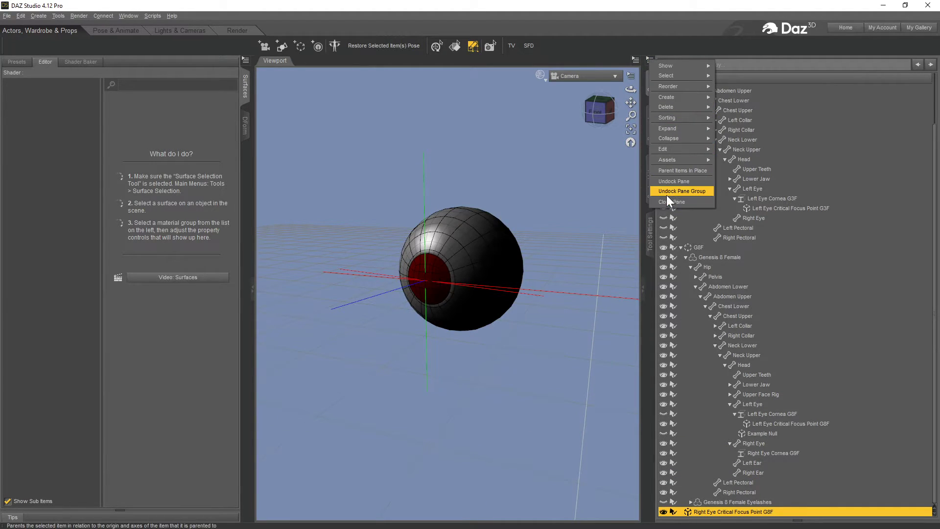
left_click(662, 35)
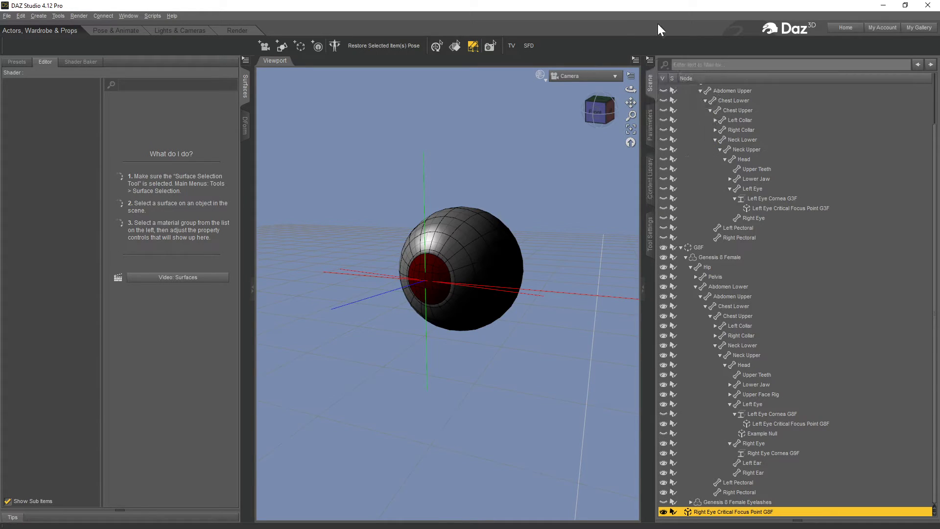
left_click_drag(744, 512, 773, 453)
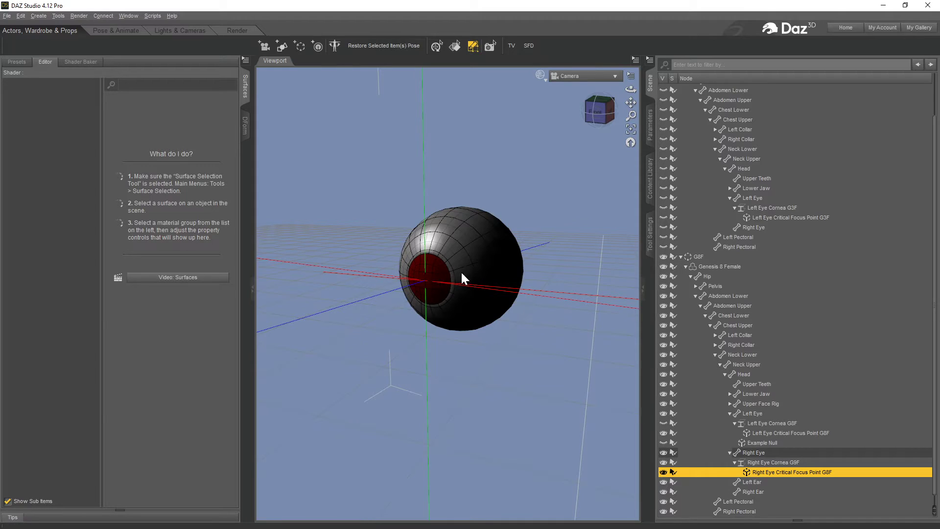
- Hide the Right Eye Cornea G9F node in the scene
left_click(689, 462)
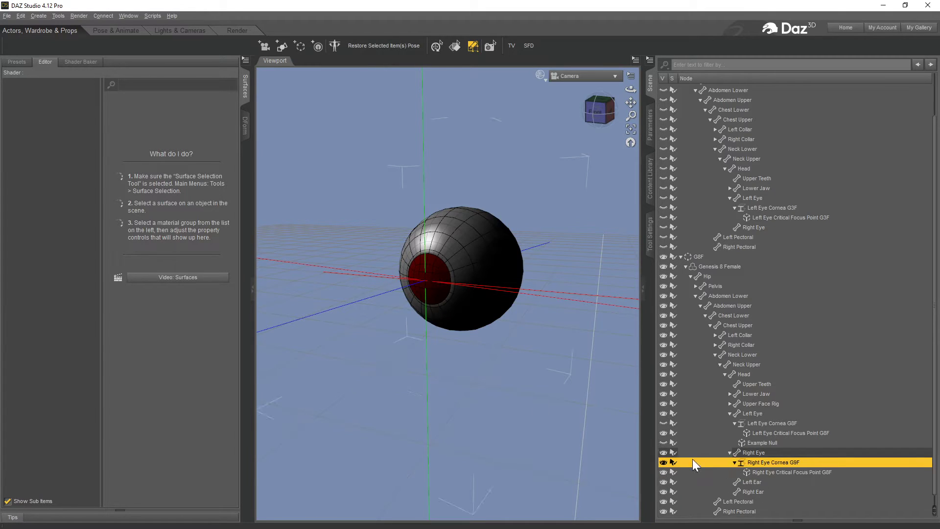
left_click(664, 462)
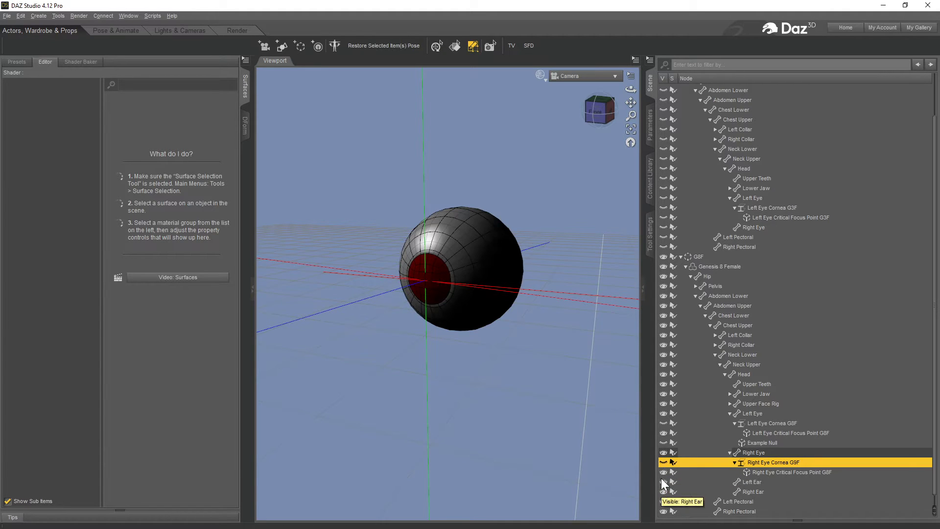
left_click(664, 472)
left_click(664, 471)
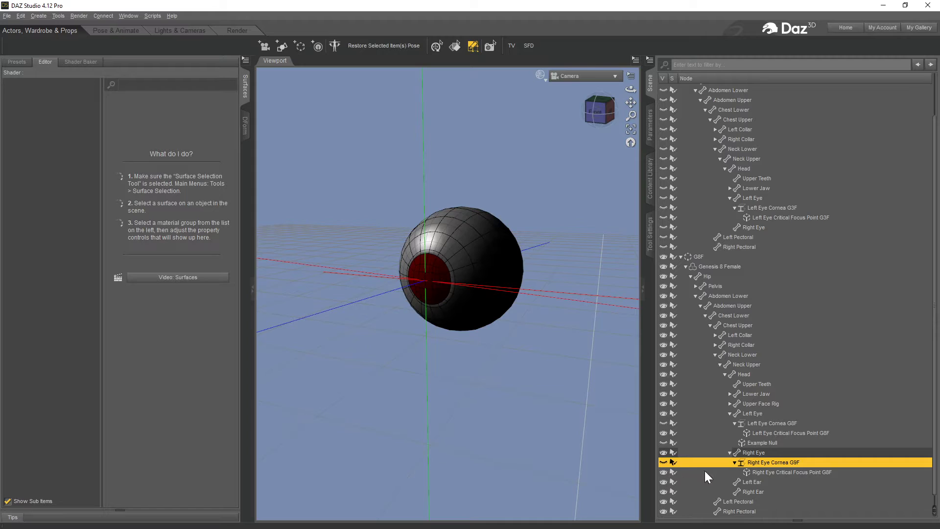
- Run SFD with the Right Eye Critical Focus Point G8F null selected to set the Camera's focal distance
left_click(781, 471)
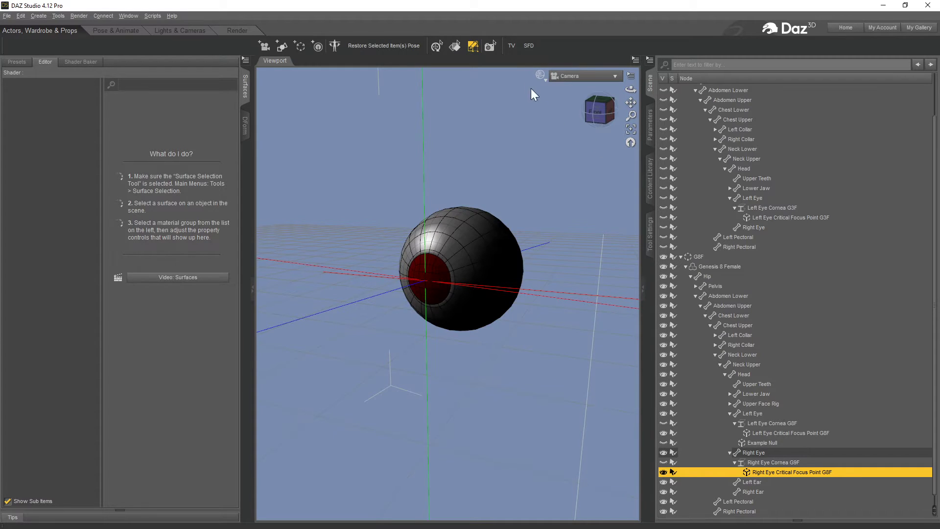
left_click(528, 44)
left_click(478, 280)
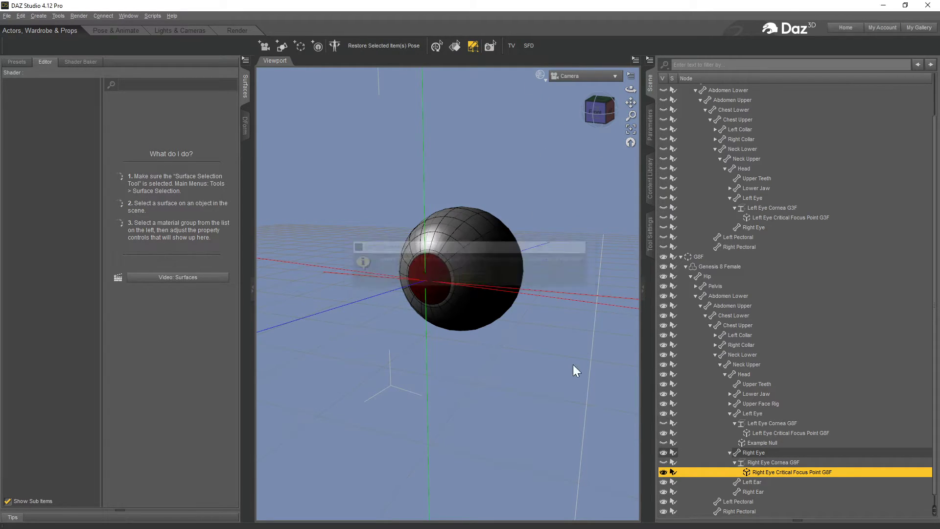
- Examine the right eye from the side in Perspective View and check the transform parameters of its focus point null
left_click(599, 77)
left_click(594, 83)
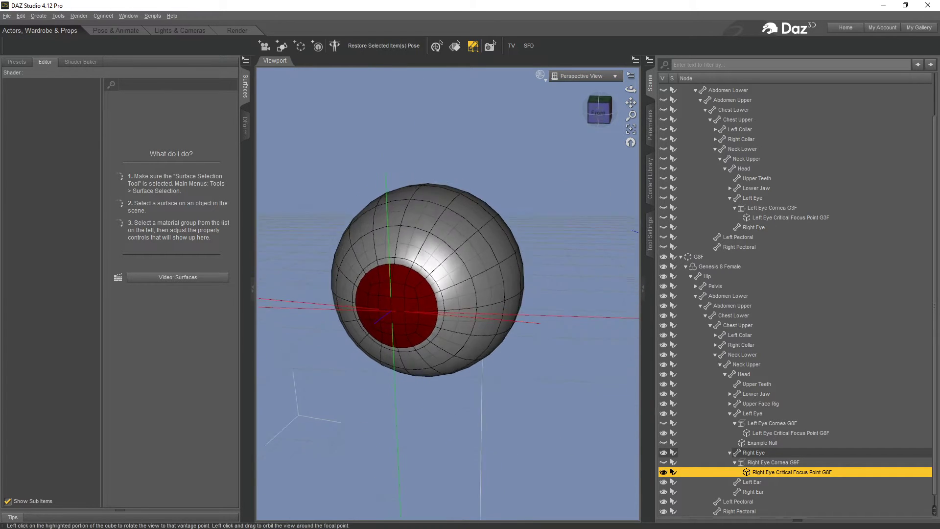
left_click_drag(600, 110, 631, 120)
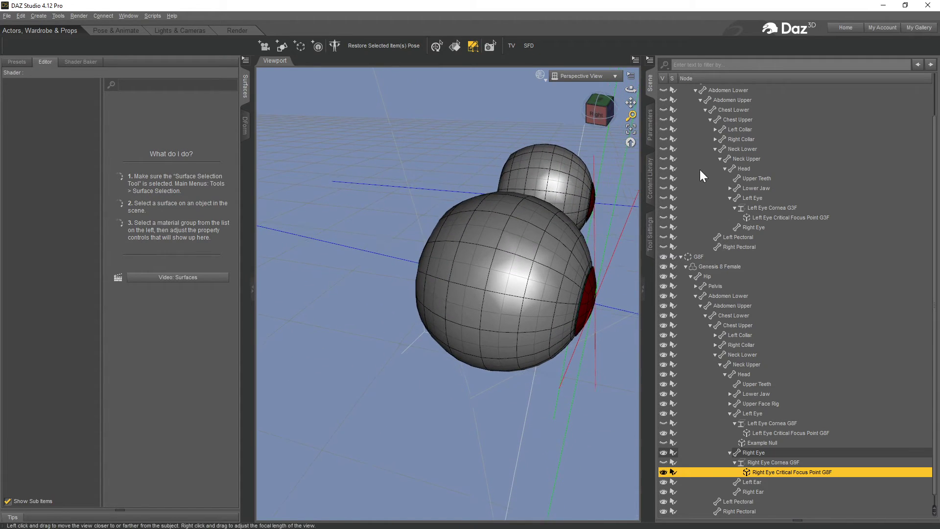
left_click(654, 128)
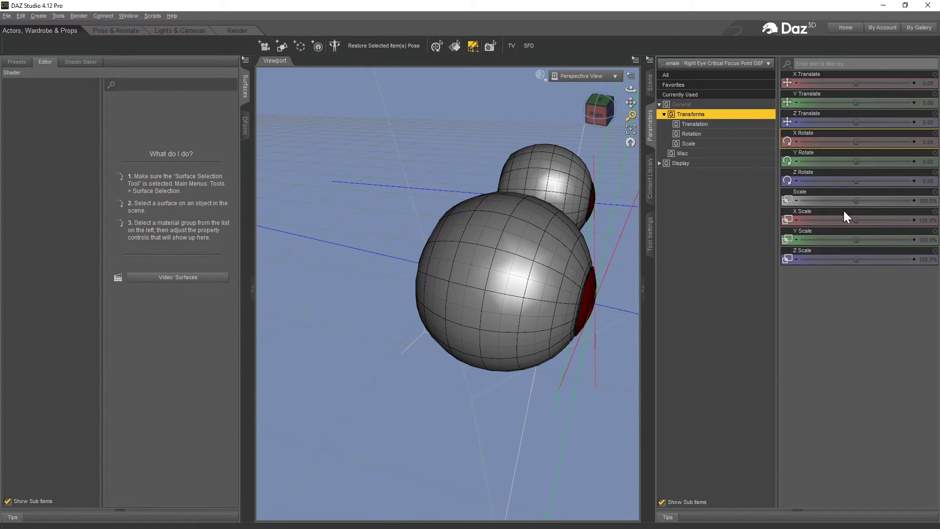
- Rotate the Genesis 8 Female's Right Eye to about 18.5 Side-Side and about -9 Up-Down
left_click(649, 83)
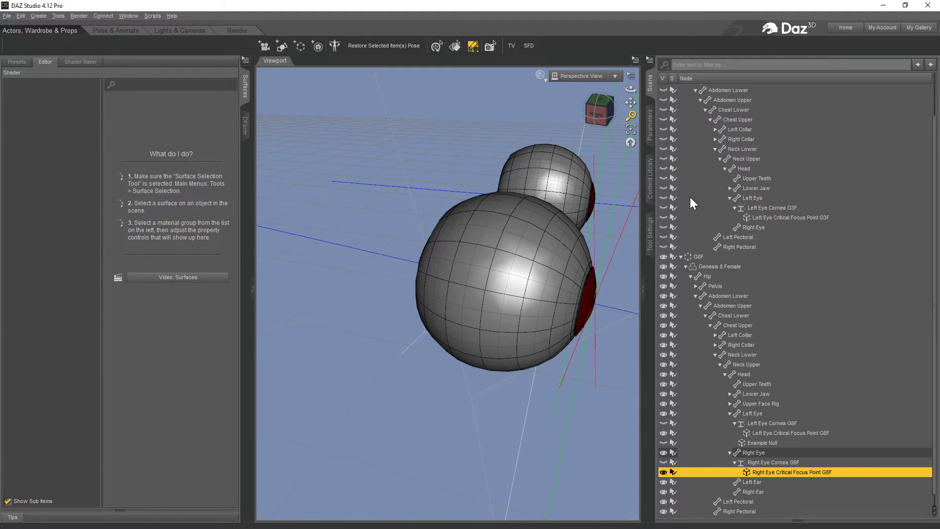
left_click(759, 451)
left_click(647, 133)
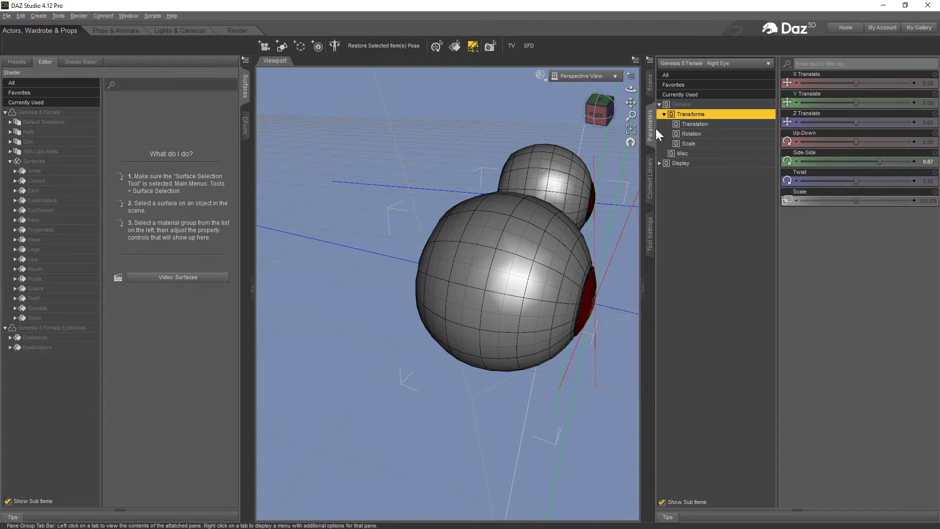
left_click_drag(880, 163, 862, 139)
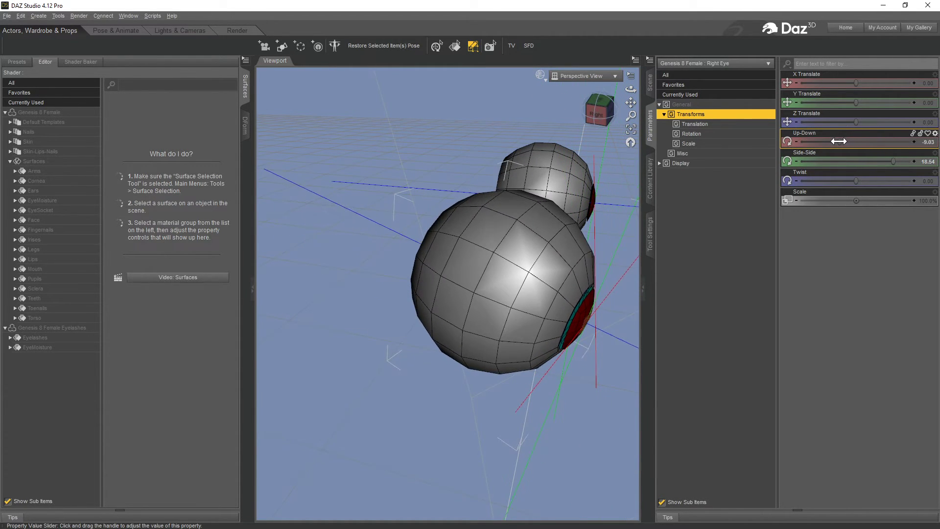
- Reset the Right Eye's Up-Down and Side-Side rotations to 0
double_click(927, 142)
key("Return")
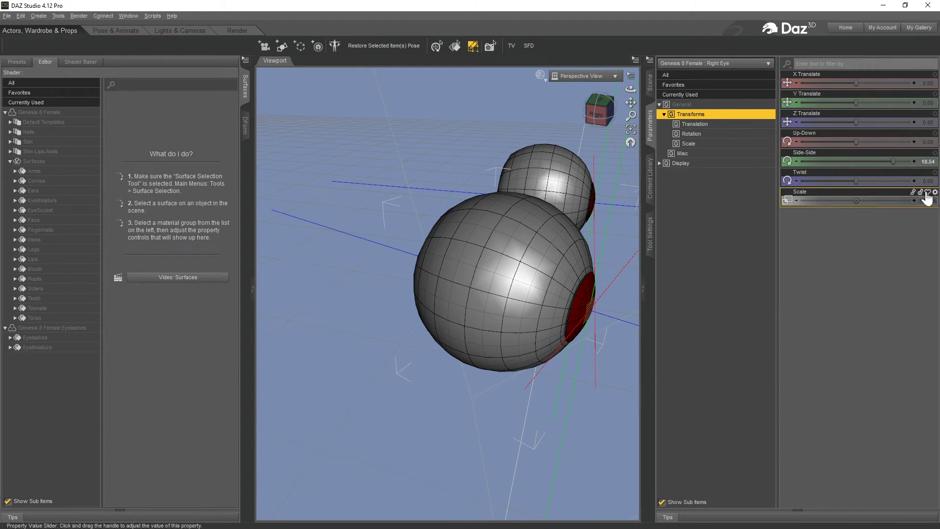
left_click(926, 162)
type("0")
key("Return")
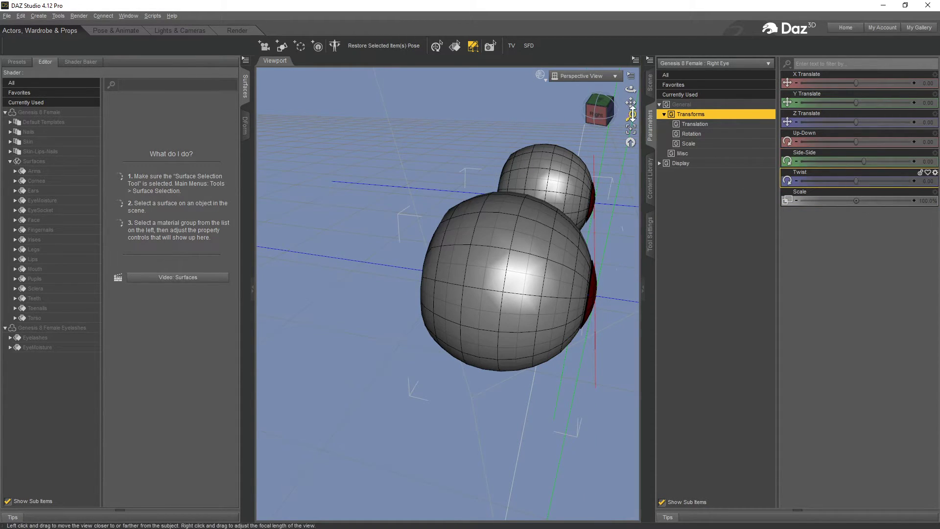
- Create a cone primitive at the World Center with Y Positive as its primary axis
left_click_drag(630, 102, 546, 143)
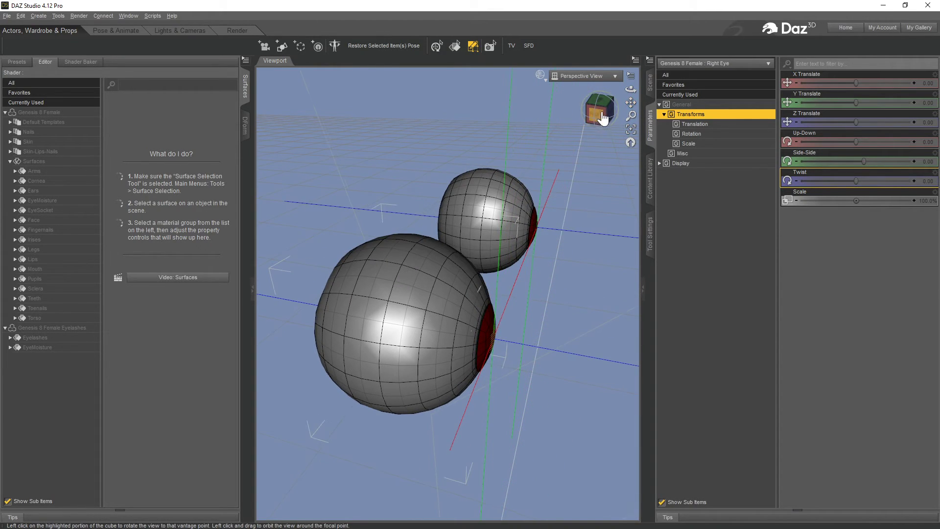
left_click_drag(603, 120, 526, 94)
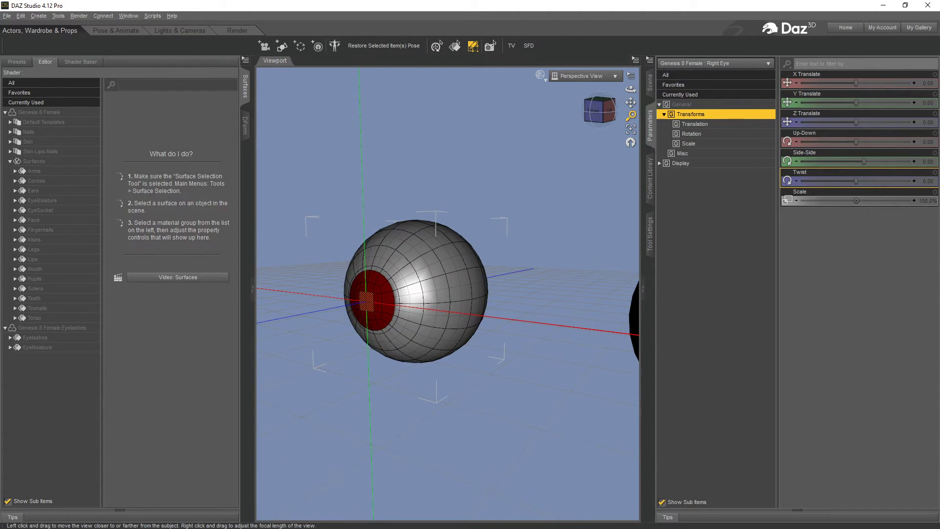
left_click_drag(631, 116, 560, 50)
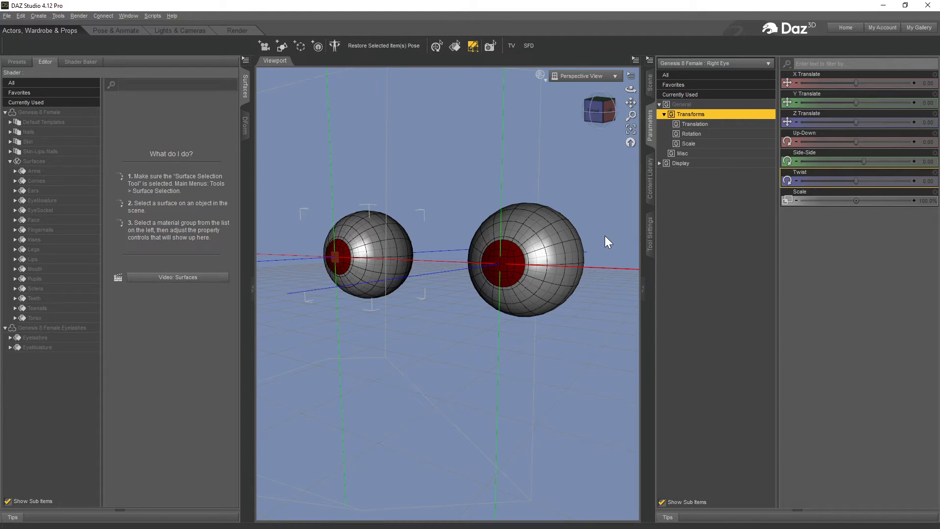
left_click(53, 16)
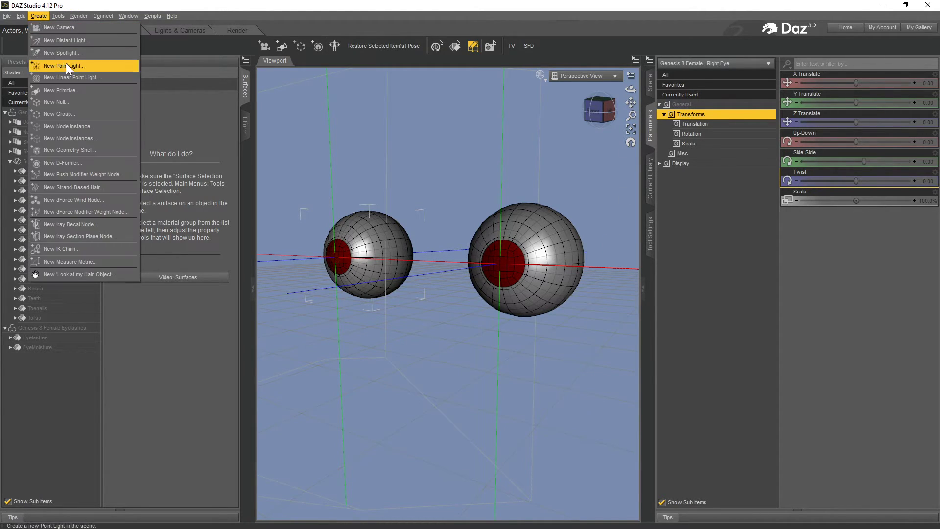
left_click(79, 92)
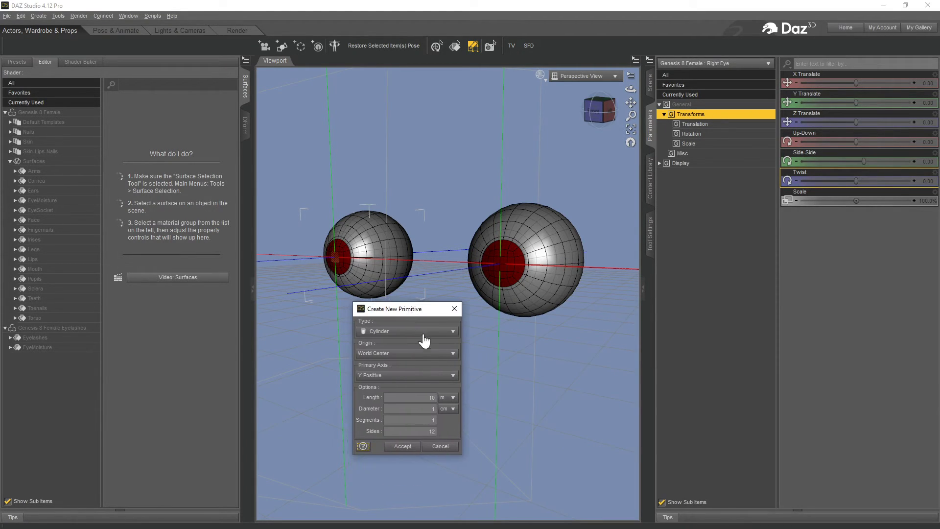
left_click(399, 333)
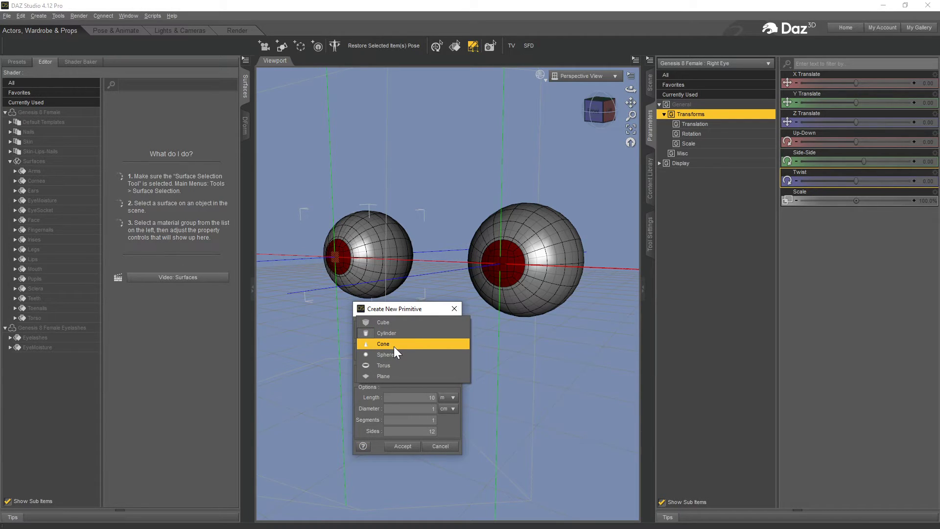
left_click(393, 344)
left_click(404, 446)
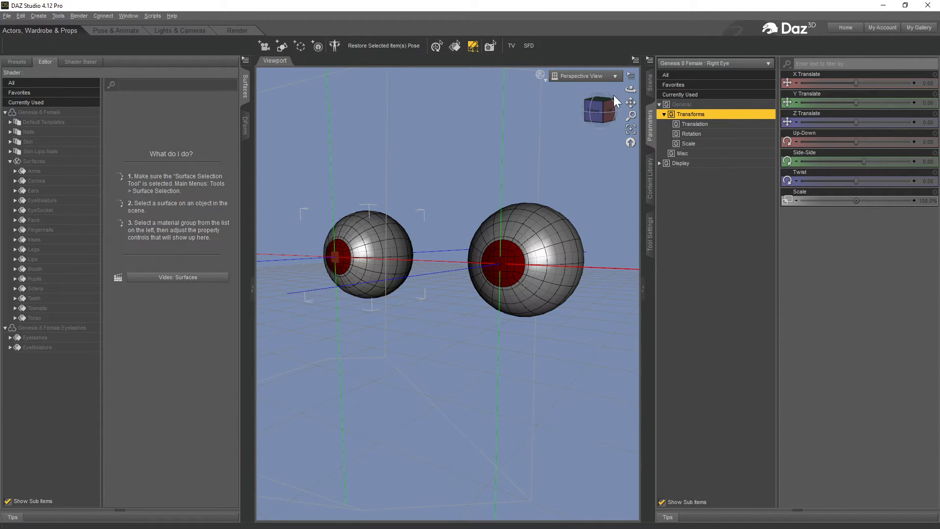
- Select the Cone in the scene hierarchy to work on its geometry
left_click_drag(630, 102, 630, 52)
scroll(583, 193, "down", 10)
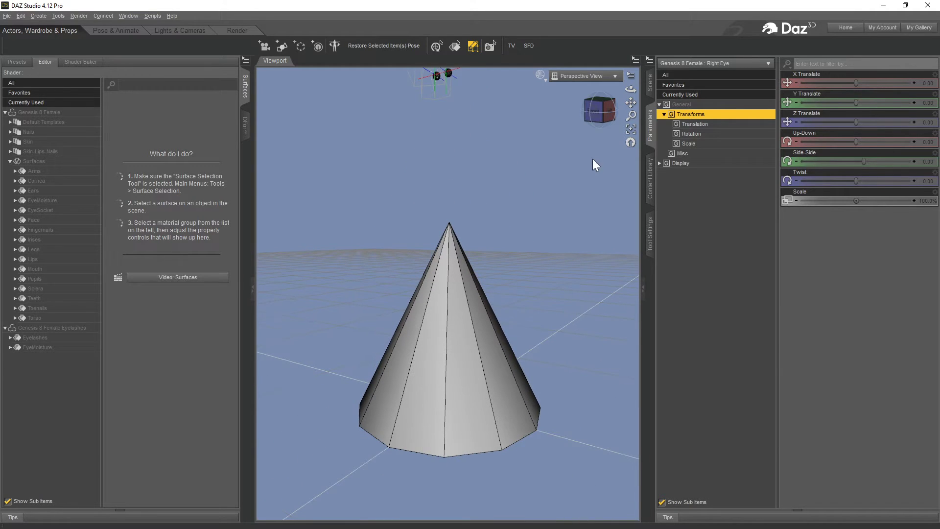
left_click(601, 120)
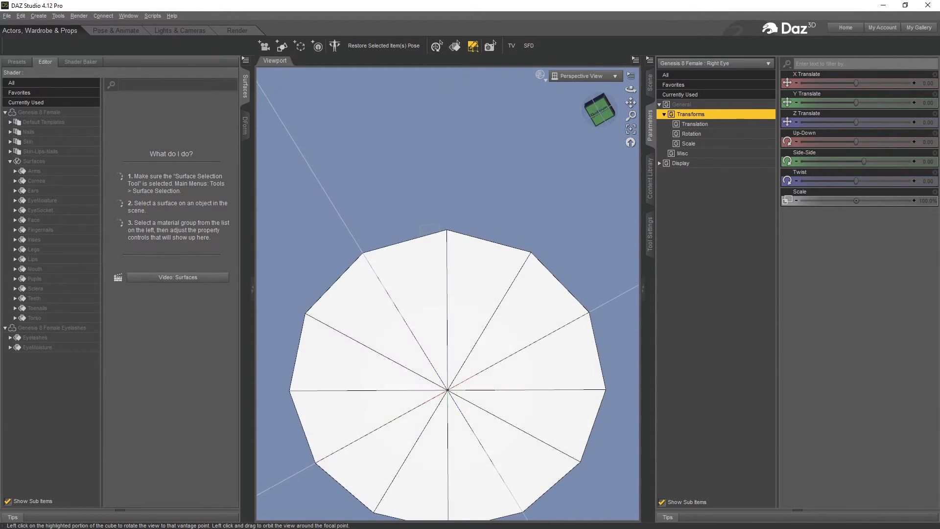
left_click(603, 119)
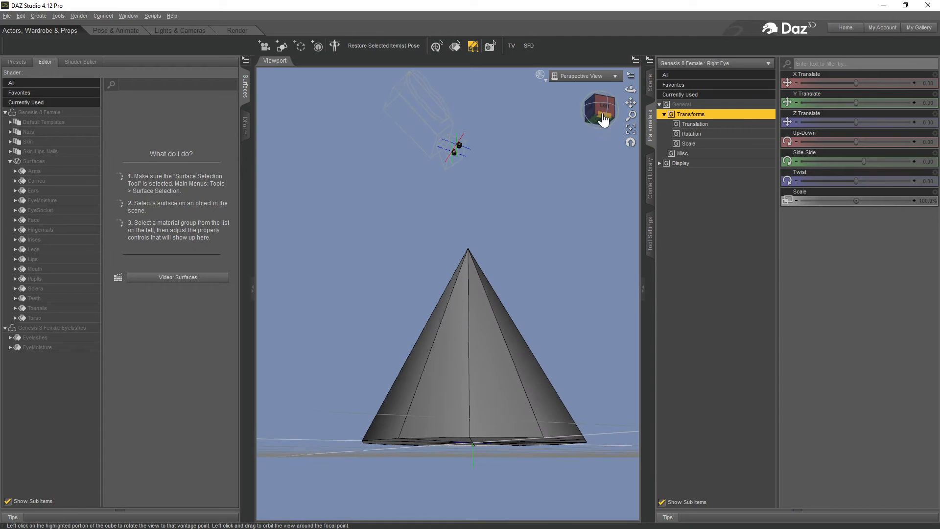
left_click_drag(631, 104, 621, 86)
left_click(650, 83)
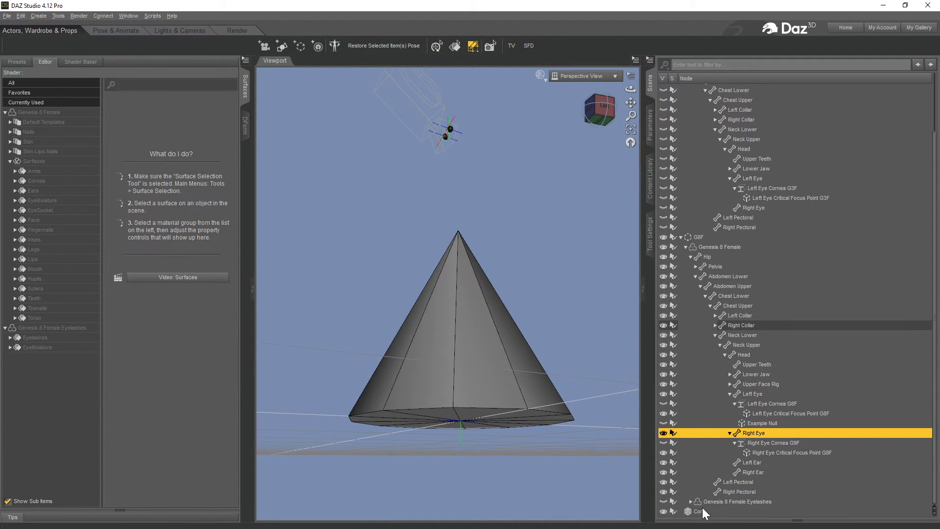
left_click(699, 511)
- Switch the selection mode to Marquee Selection and select all polygons of the cone's base
left_click(604, 120)
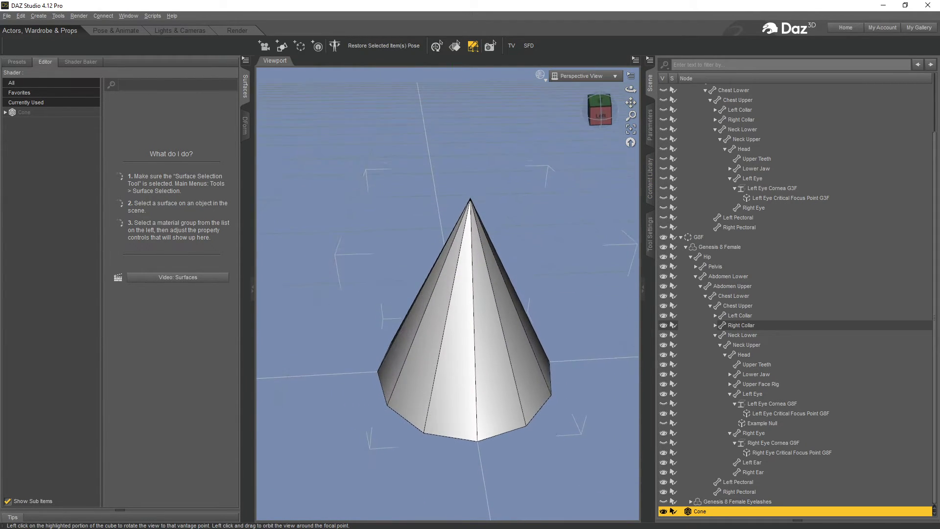
left_click_drag(603, 118, 623, 68)
right_click(297, 244)
mouse_move(335, 258)
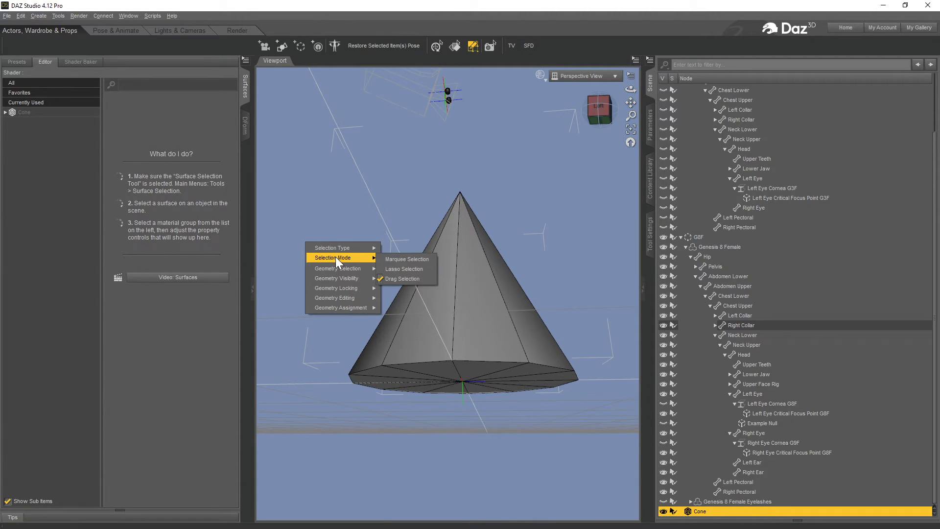
left_click(394, 260)
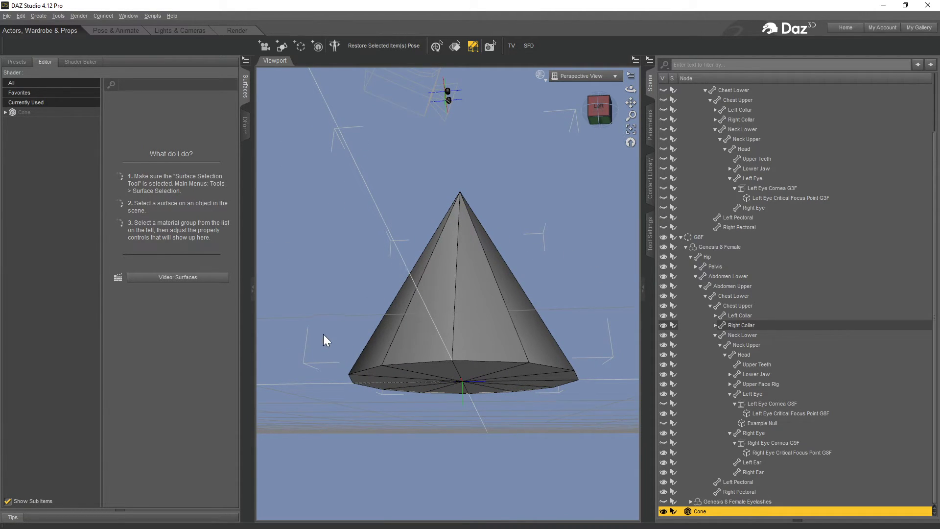
left_click_drag(598, 439, 598, 440)
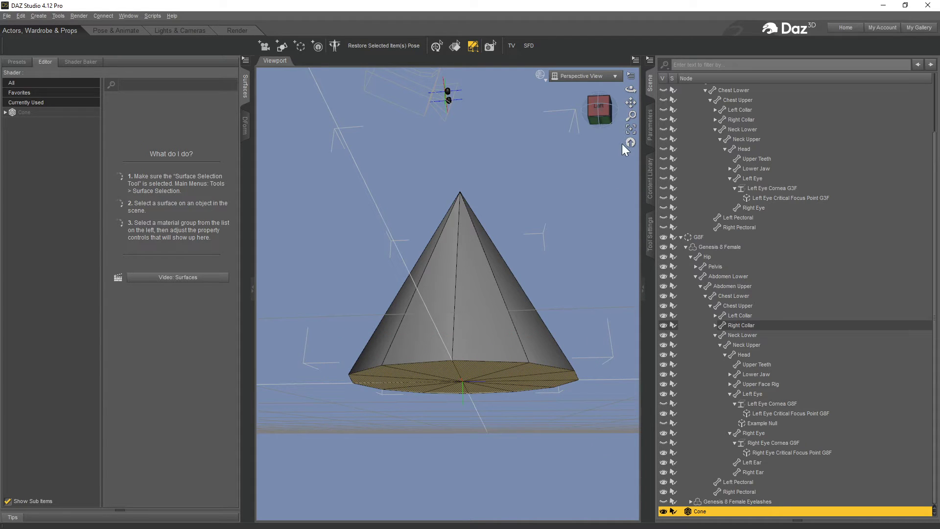
left_click_drag(604, 119, 606, 99)
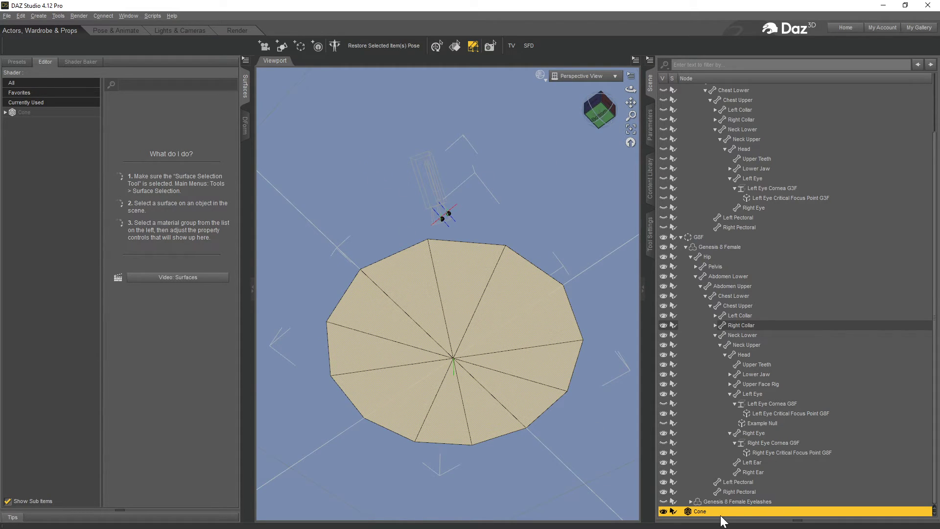
- Delete the cone and create a 1 m cube primitive with 10 divisions at the World Center
key("Delete")
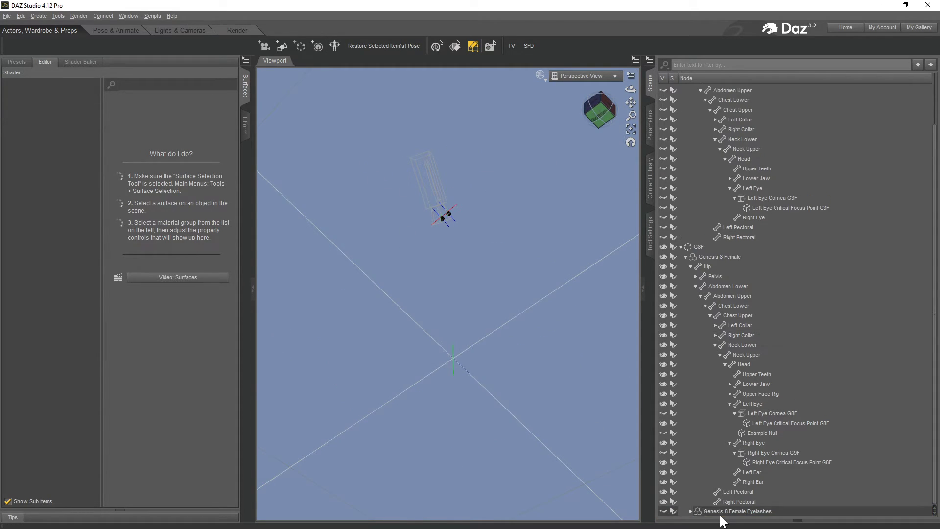
left_click(38, 16)
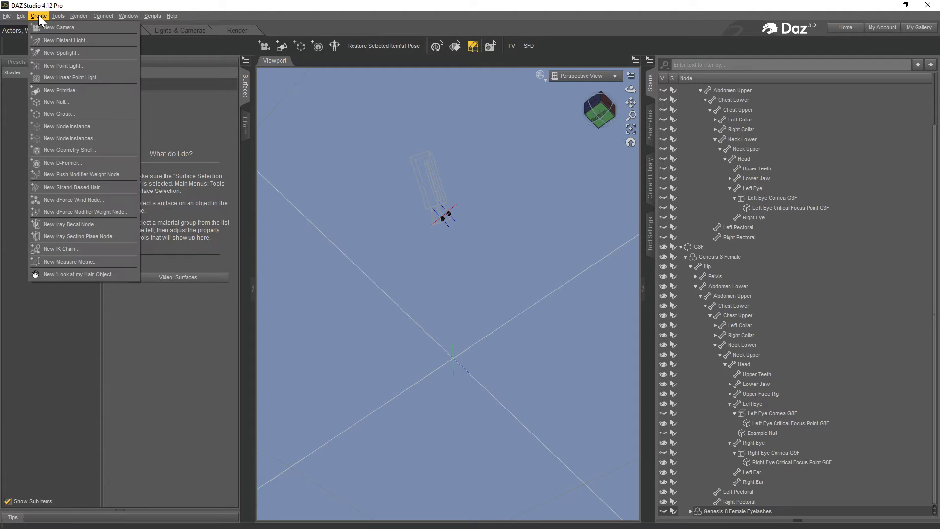
left_click(81, 90)
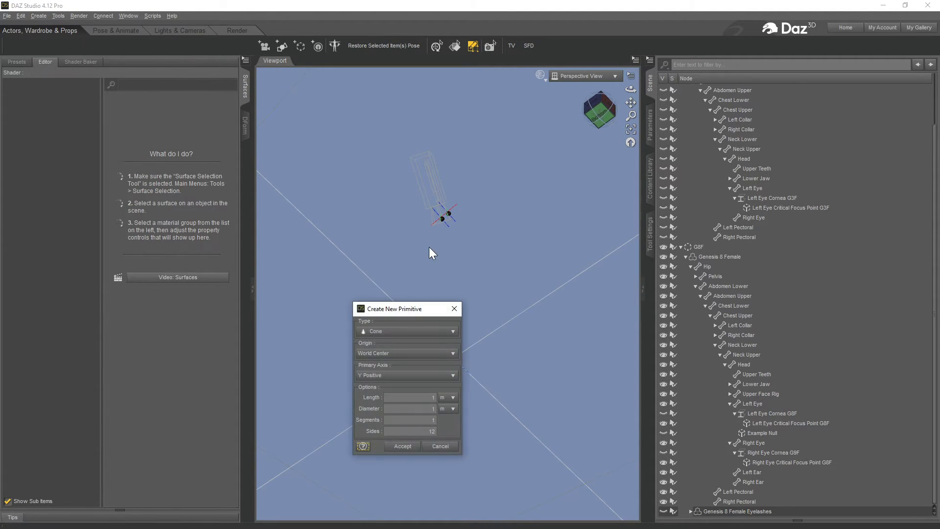
left_click(384, 332)
left_click(478, 412)
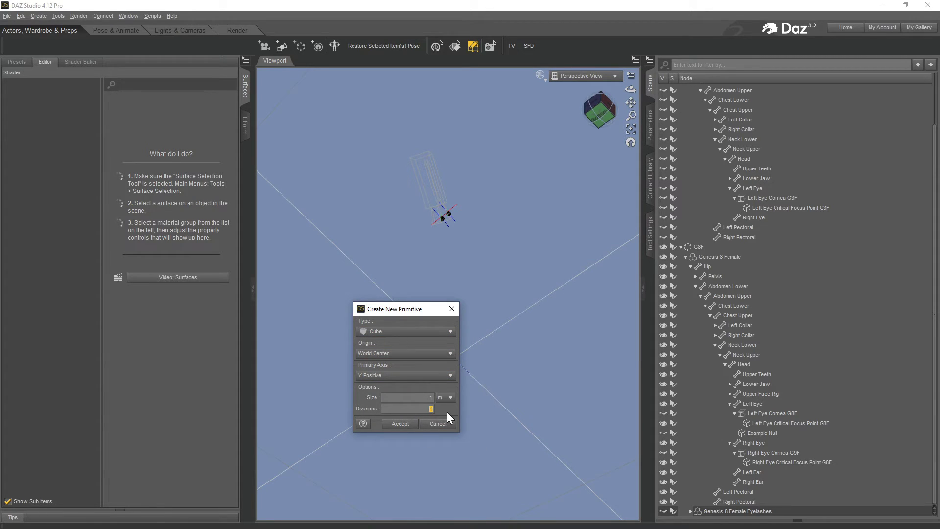
left_click(400, 424)
- Create a rigid follow node named Example from the upper-left corner polygon of the cube's front face
left_click_drag(606, 111, 627, 160)
left_click(401, 256)
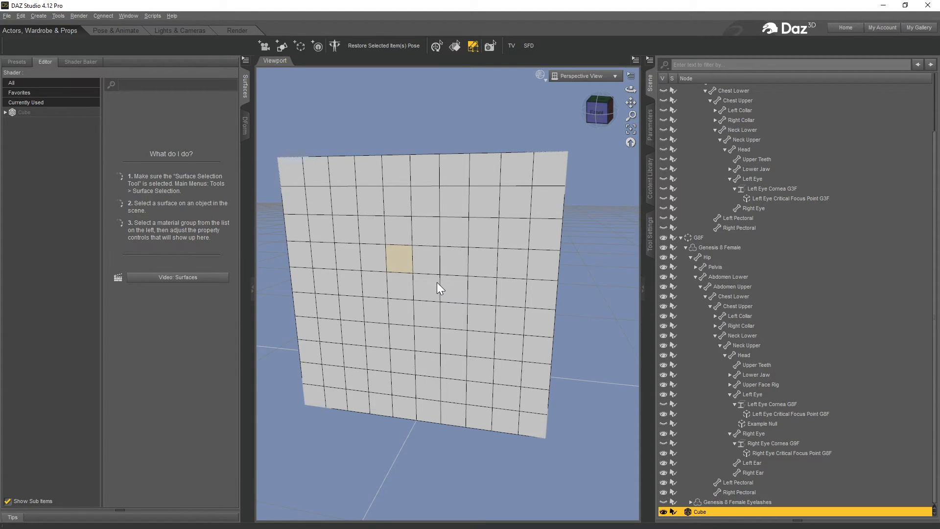
left_click(600, 114)
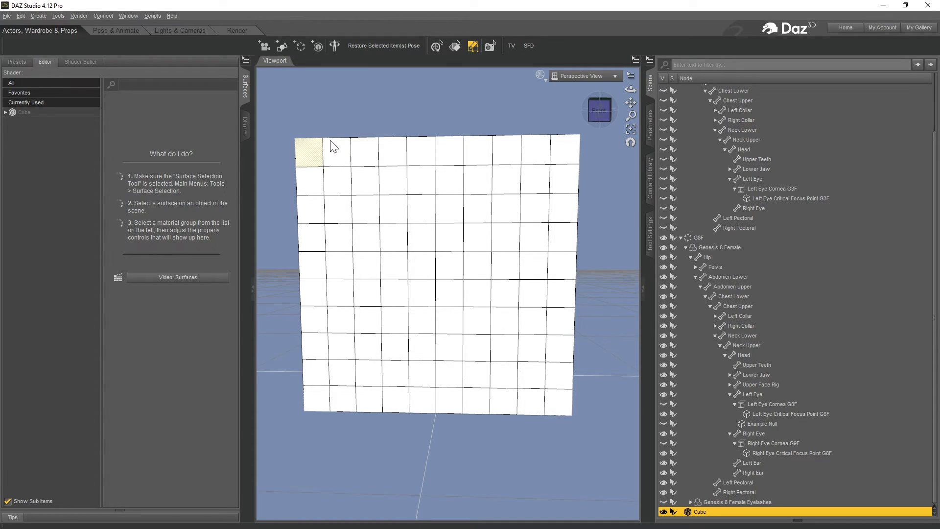
right_click(328, 110)
mouse_move(375, 180)
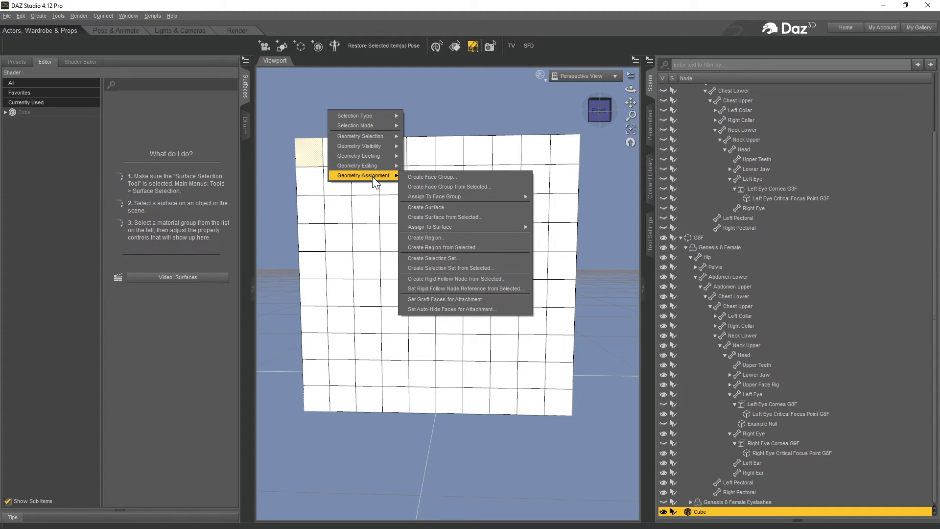
left_click(471, 279)
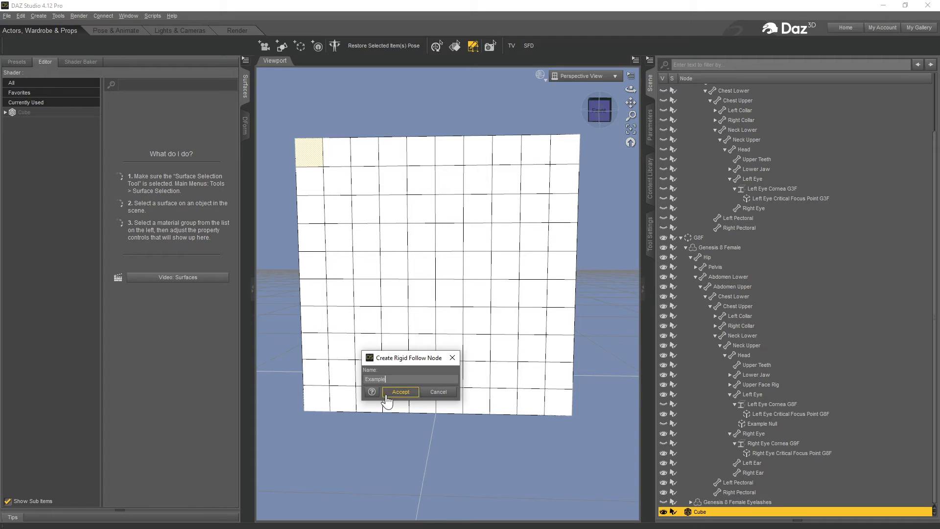
type("Example")
left_click(387, 395)
- Inspect the new follow node on the cube's corner and clear the polygon selection
left_click(600, 110)
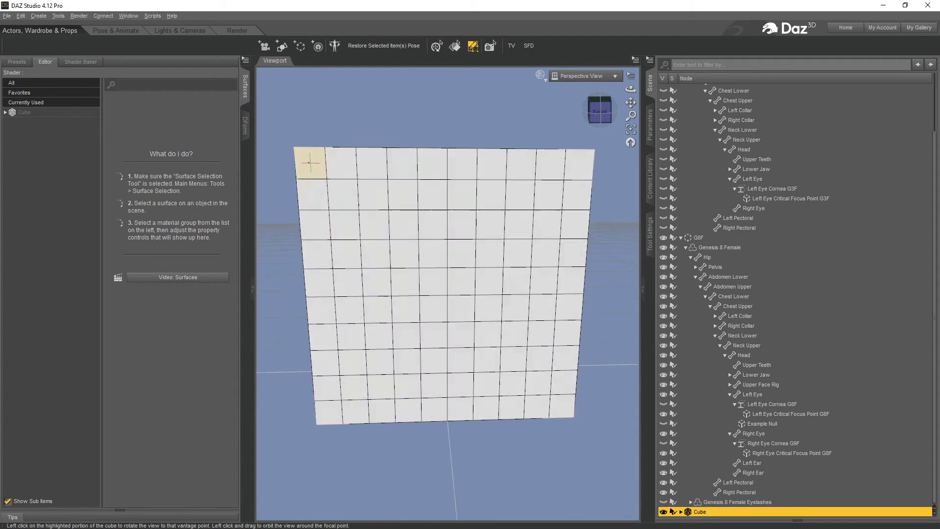
left_click_drag(600, 110, 658, 129)
left_click_drag(599, 111, 604, 129)
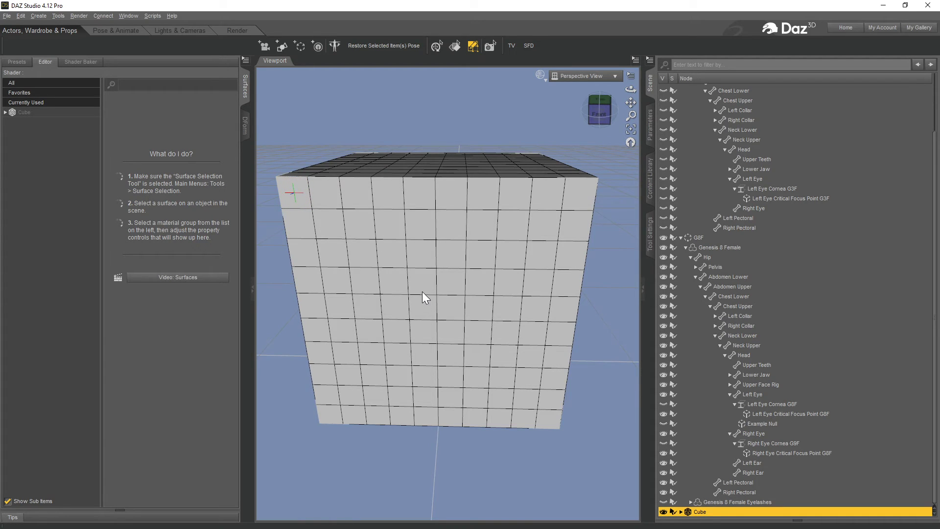
right_click(421, 276)
mouse_move(472, 305)
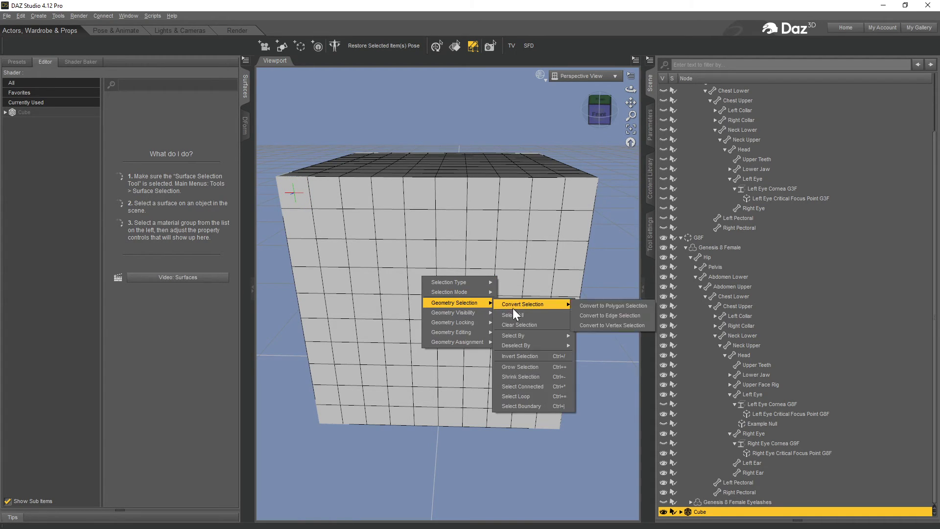
left_click(521, 321)
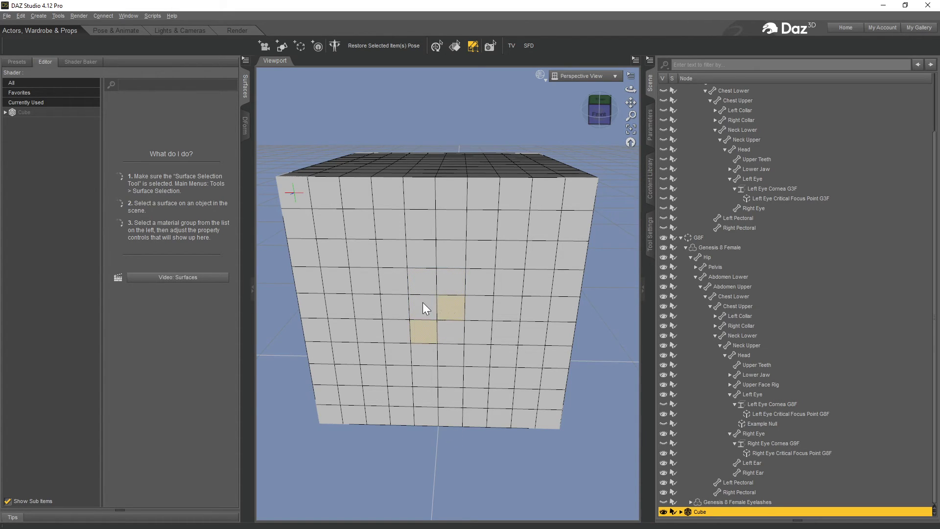
- Create a rigid follow node named Example Center from the four central polygons of the cube's front face
left_click(599, 115)
right_click(453, 256)
mouse_move(504, 321)
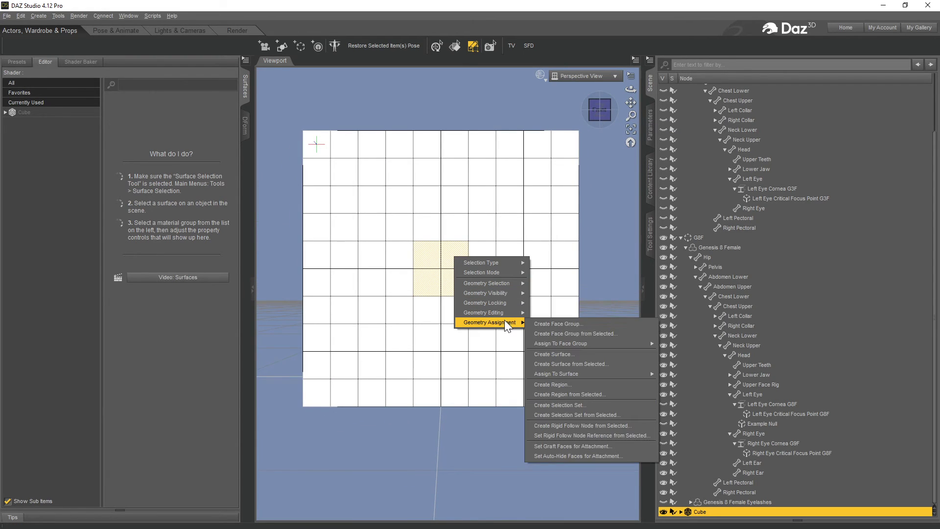
left_click(563, 427)
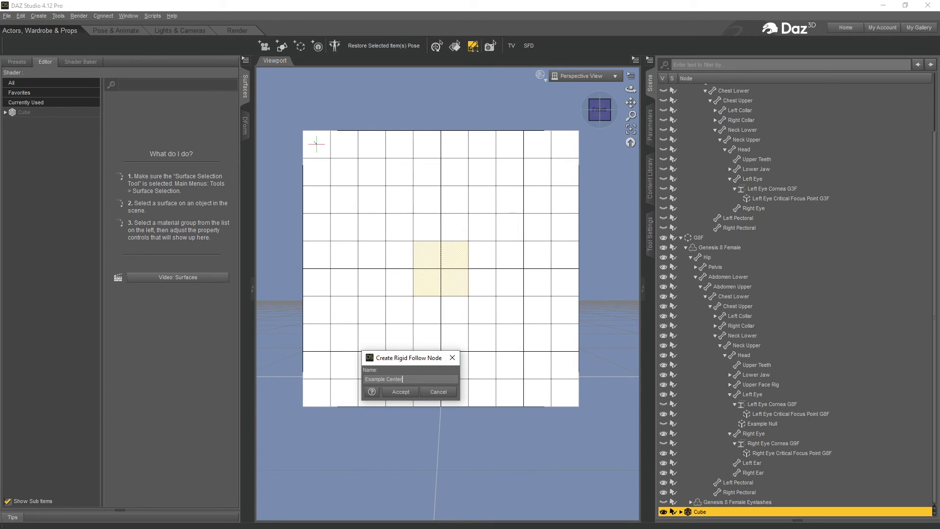
left_click(401, 392)
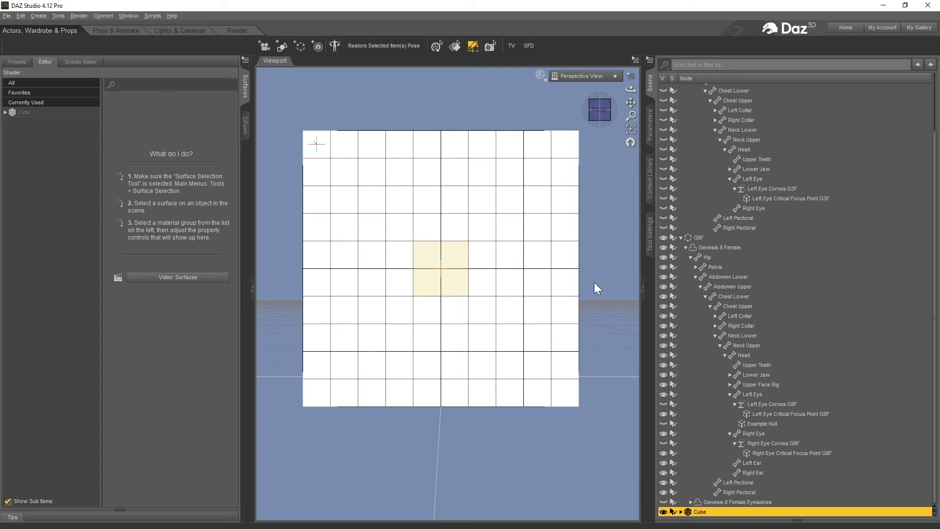
- Rotate the cube to about 17.78 on X and 28.89 on Z to check how its follow nodes move
left_click(609, 103)
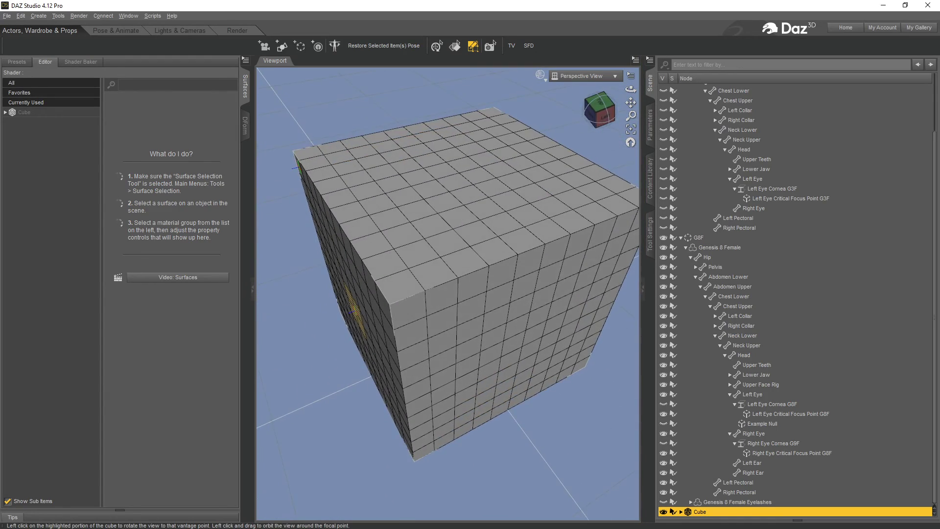
left_click_drag(599, 110, 644, 92)
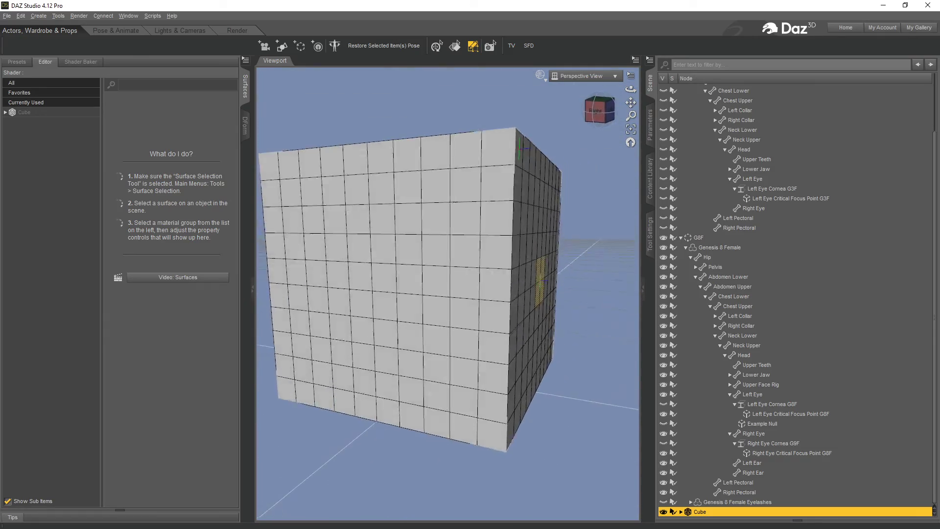
left_click(649, 128)
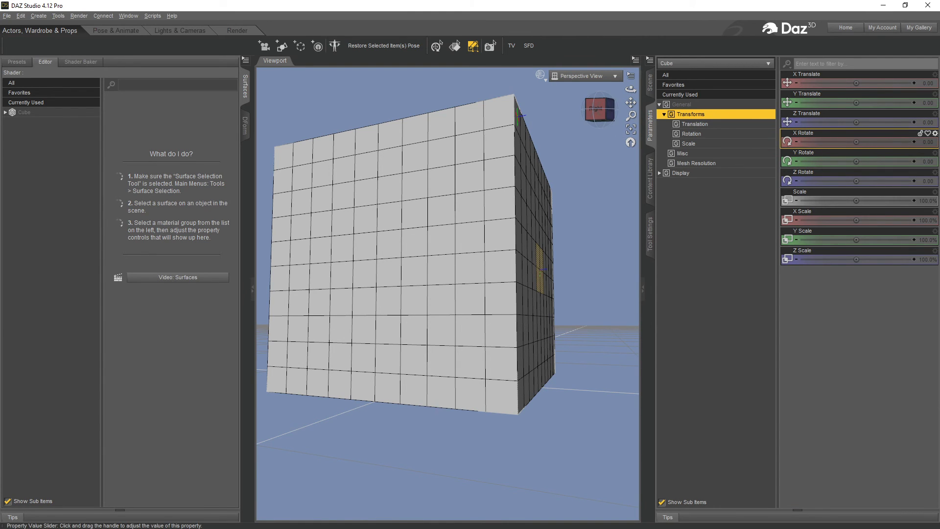
left_click_drag(856, 141, 884, 181)
left_click(601, 109)
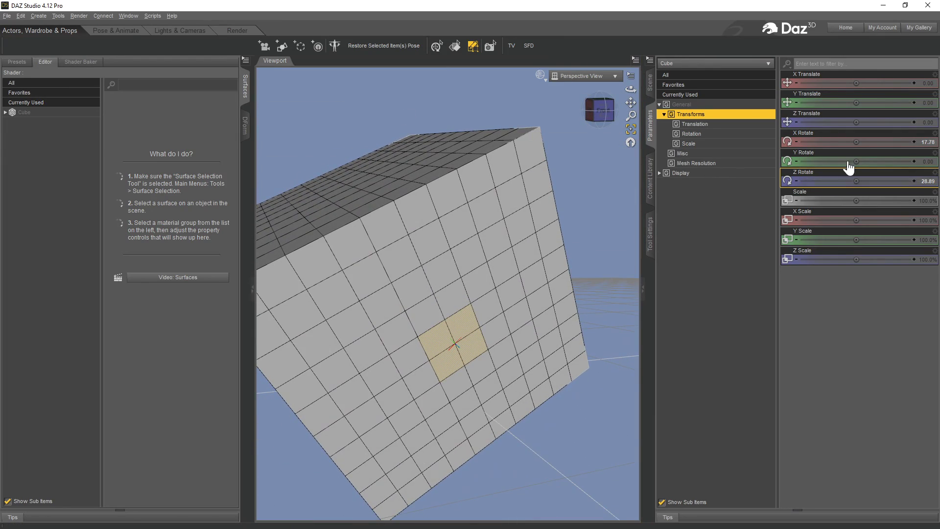
left_click(630, 143)
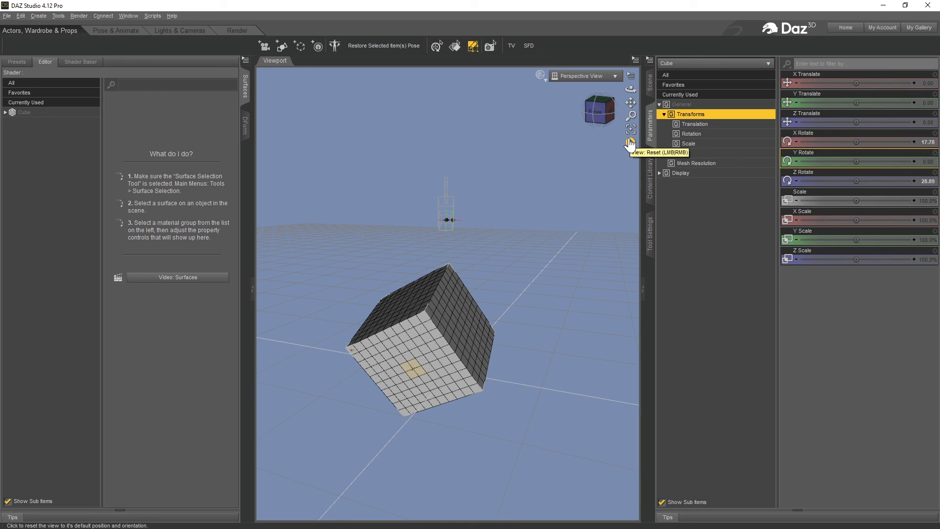